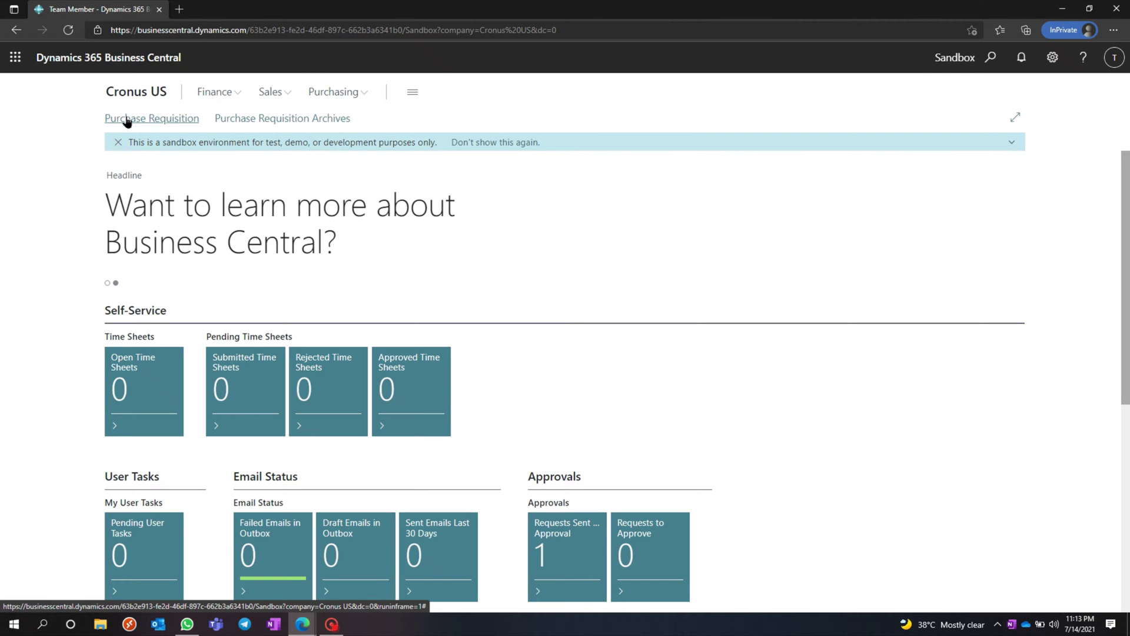
Open the purchase requisition list and start a new blank requisition card.
left_click(126, 121)
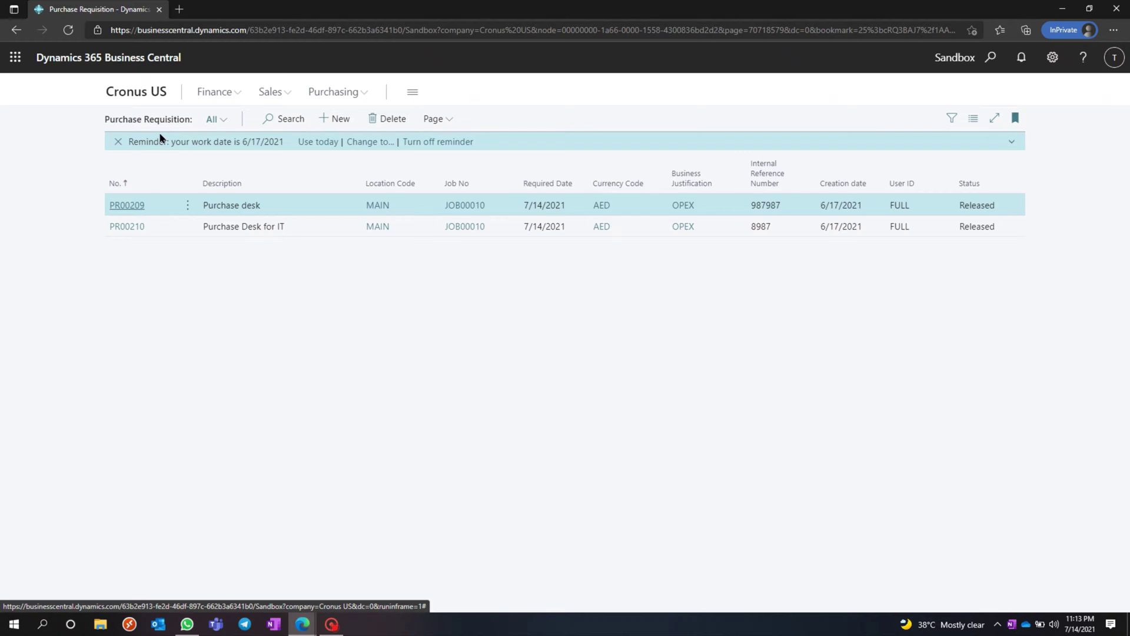
left_click(333, 119)
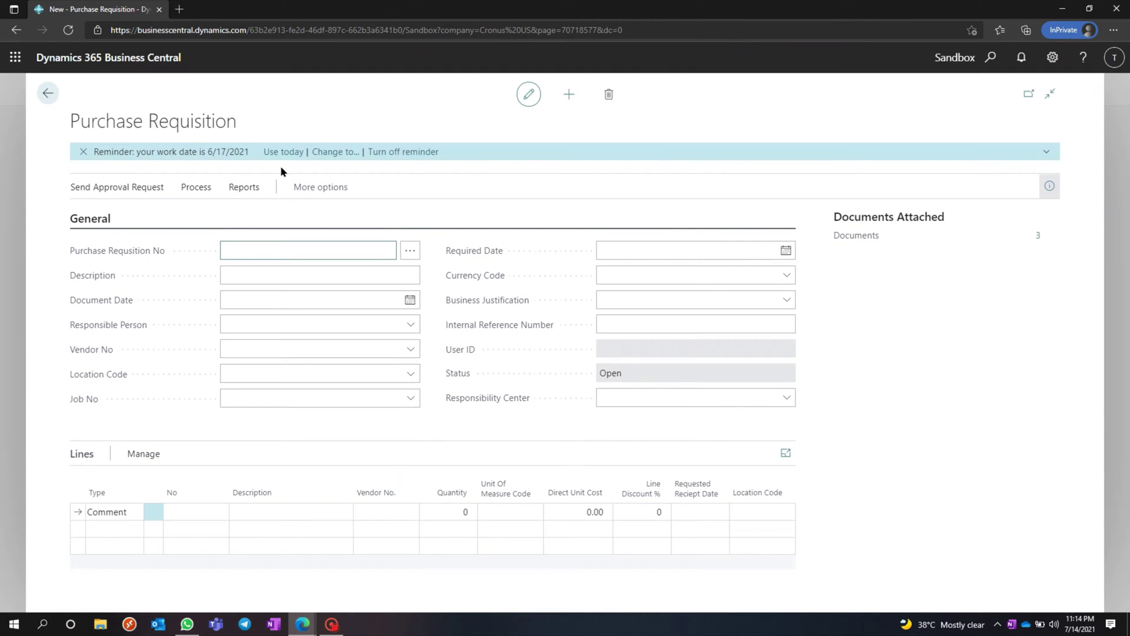
Enter 'Purchase of Furniture' as the description and 7/31/2021 as the required date.
left_click(301, 278)
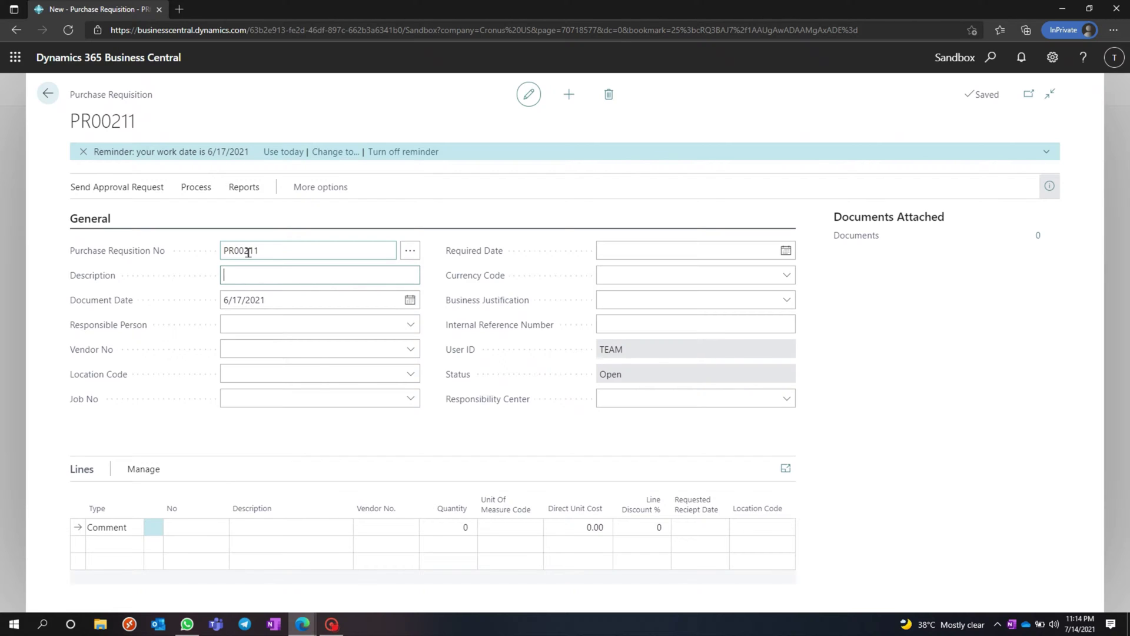
type("Purchase of Furniture")
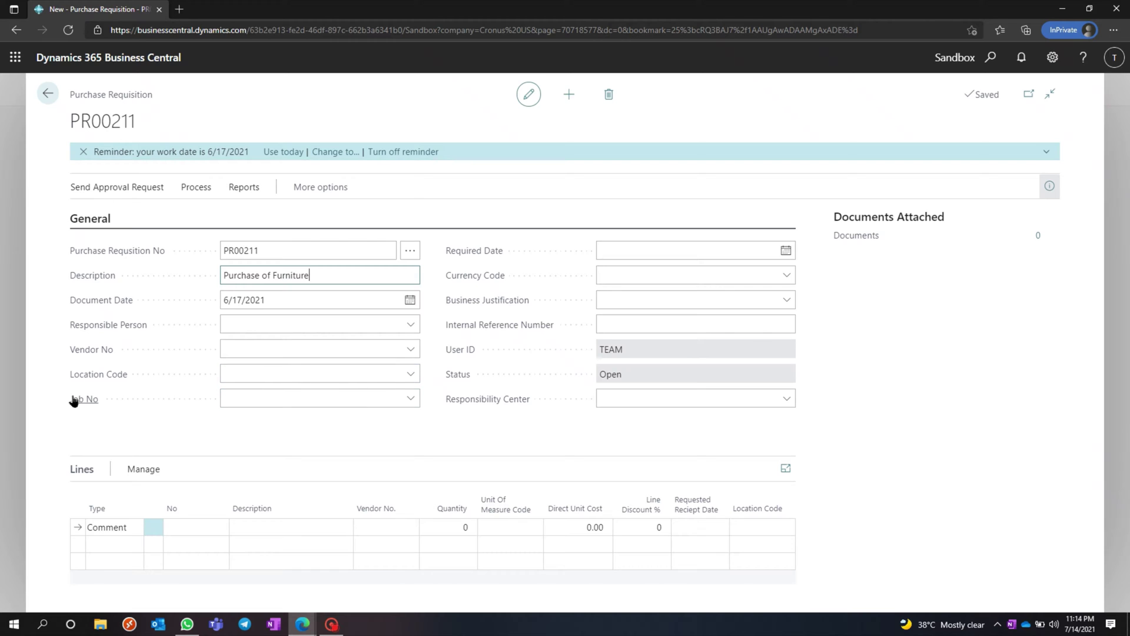
left_click(786, 250)
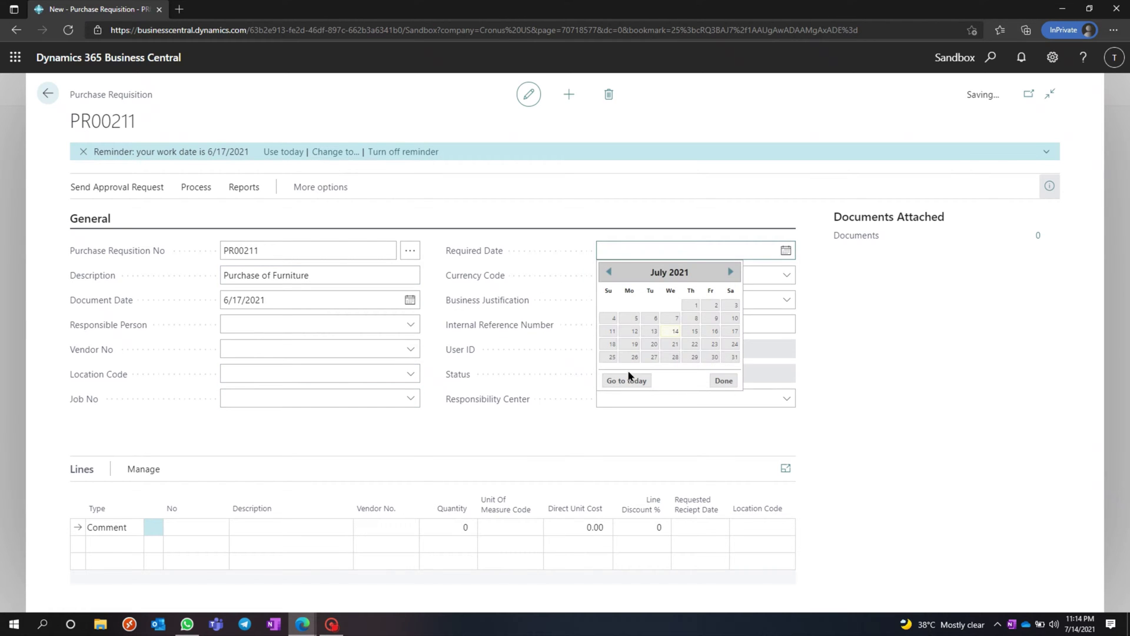
left_click(725, 361)
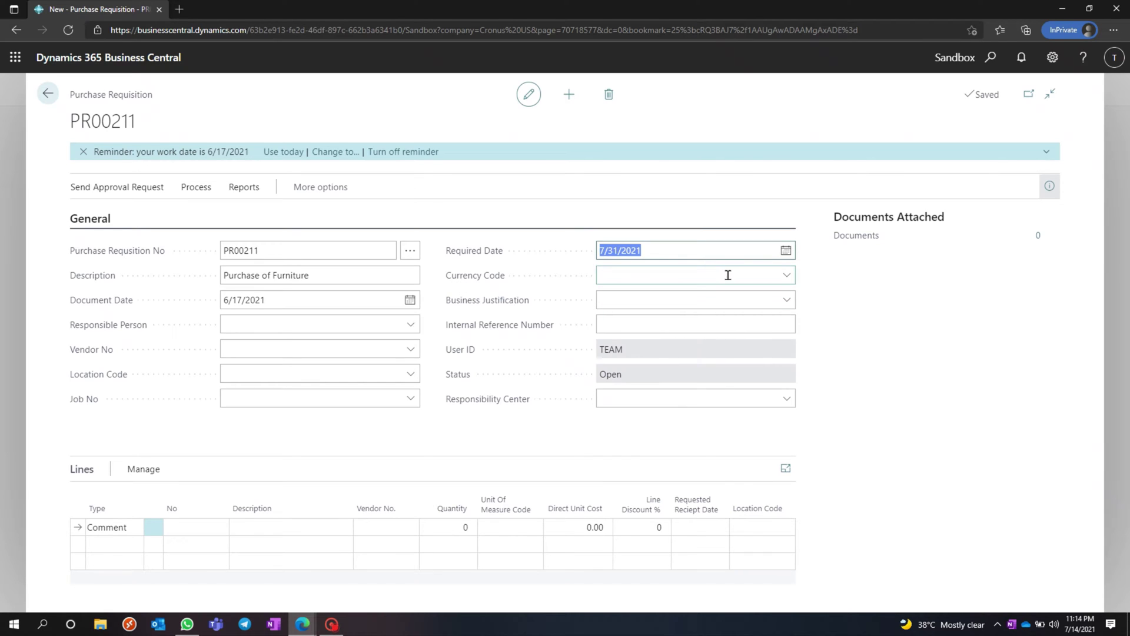
Set business justification to OPEX and internal reference number 5698AWS, then save.
left_click(652, 297)
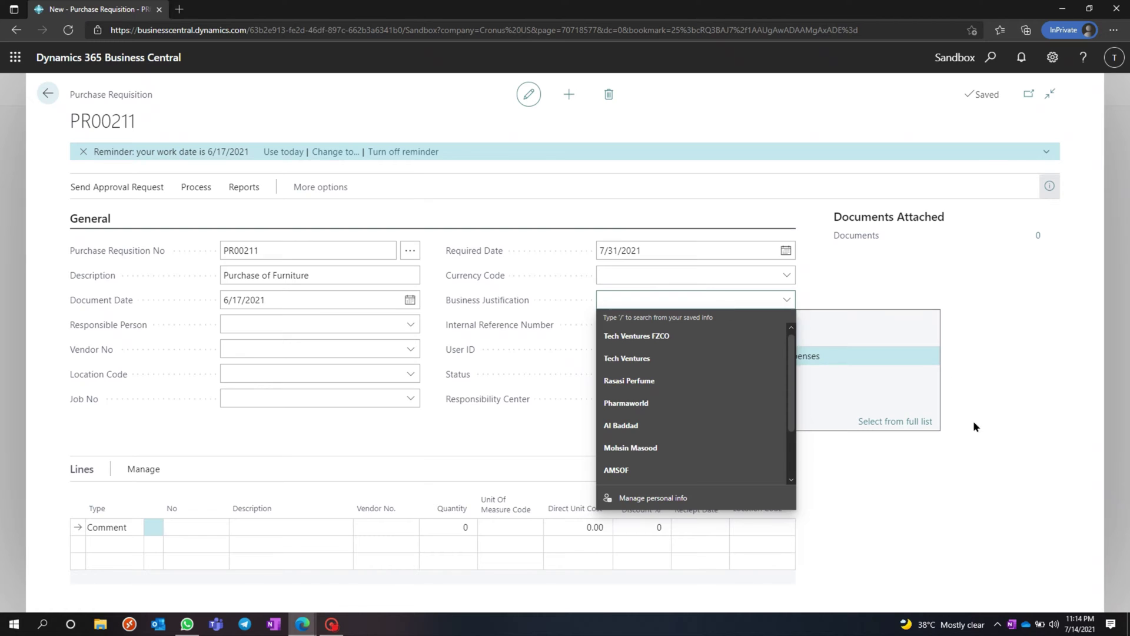
left_click(973, 421)
left_click(787, 299)
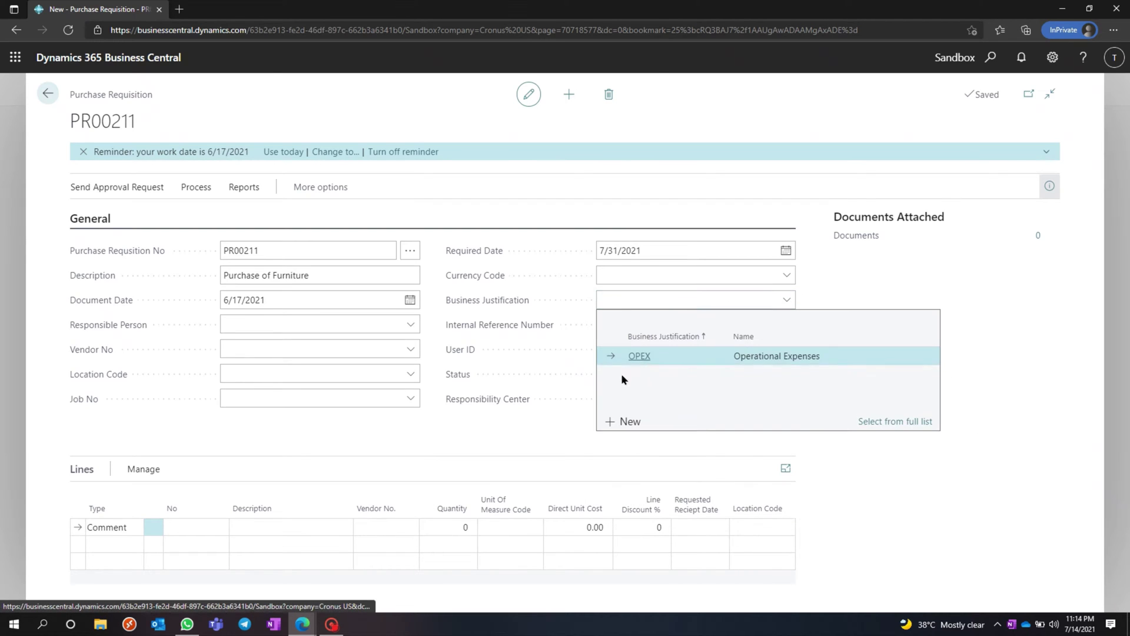
left_click(677, 353)
left_click(628, 324)
type("5698AWS")
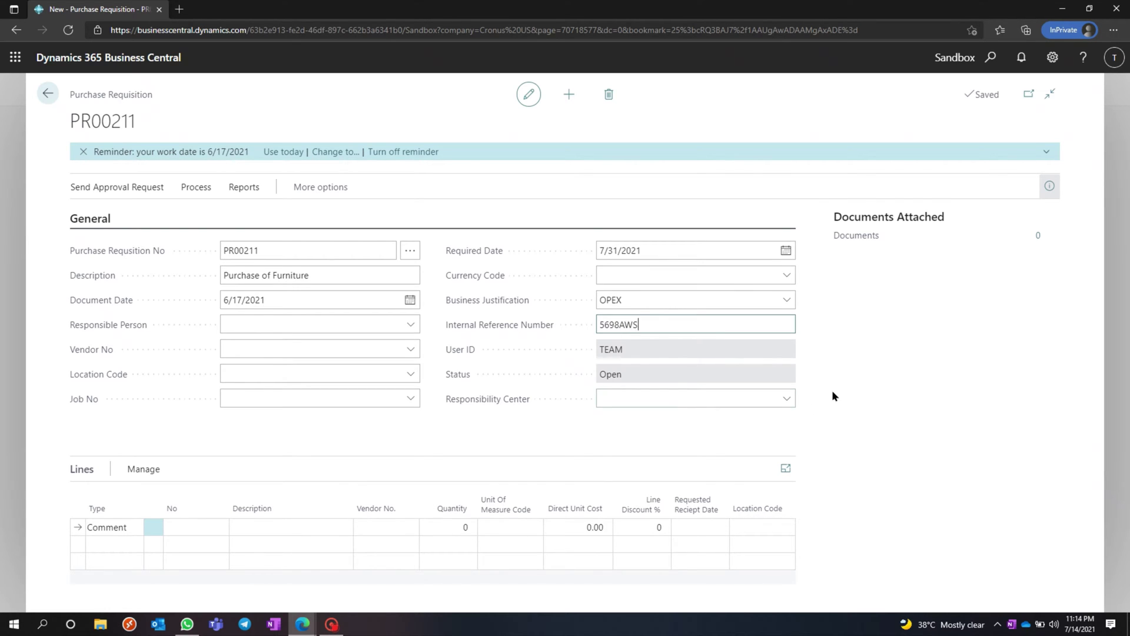
left_click(914, 358)
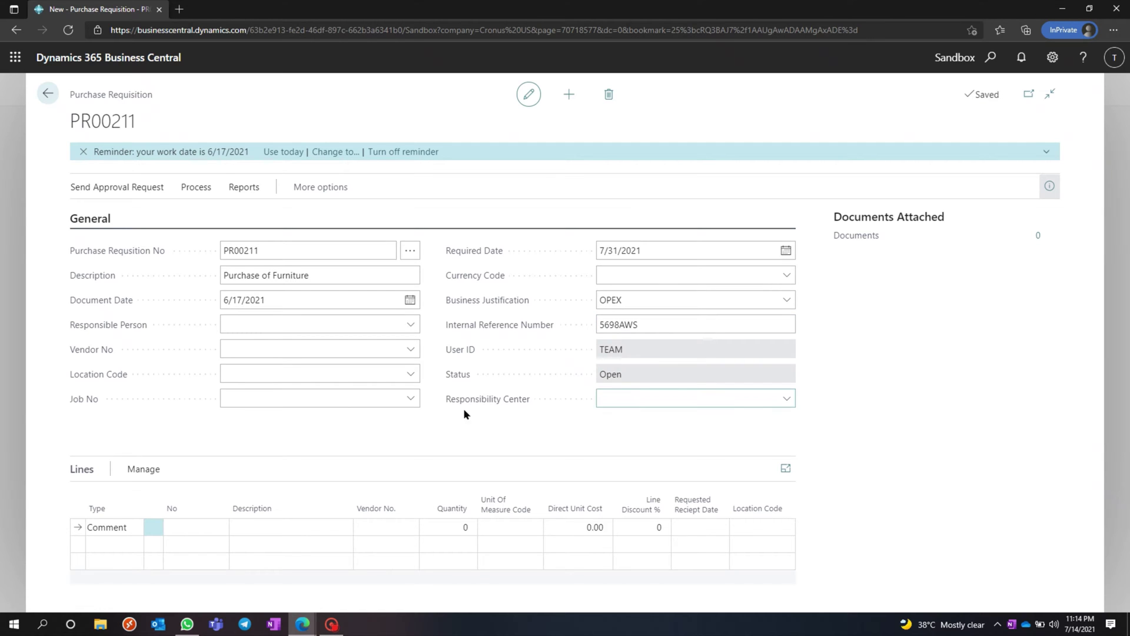
Make the first line an item line for ATHENS Desk (1896-S) from vendor 10000.
left_click(127, 528)
left_click(134, 528)
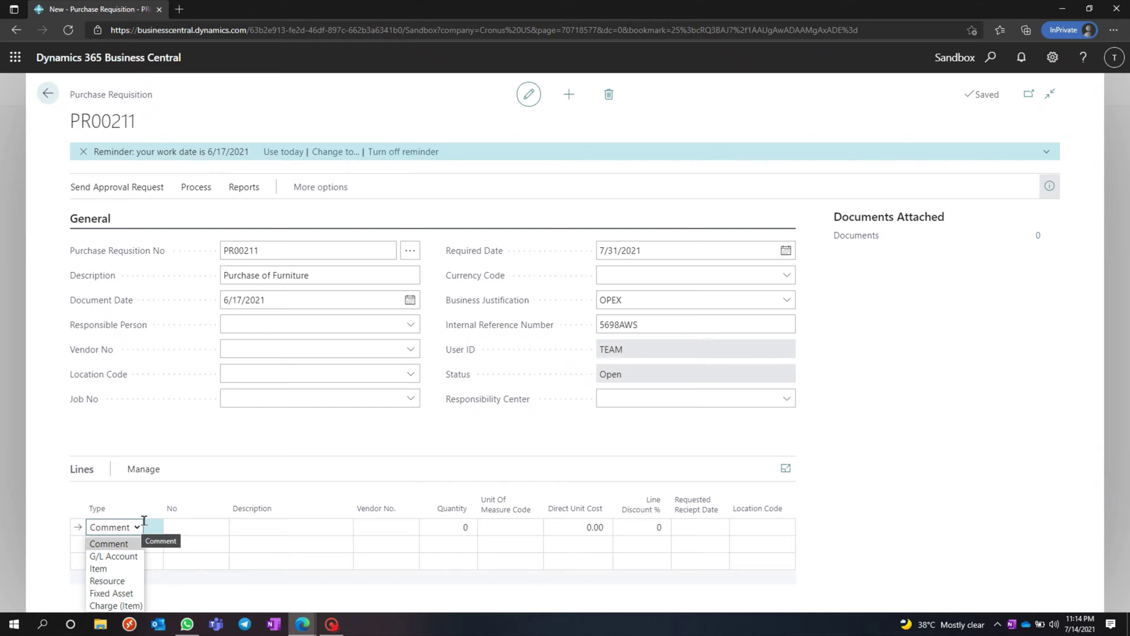
left_click(124, 568)
left_click(219, 529)
left_click(219, 529)
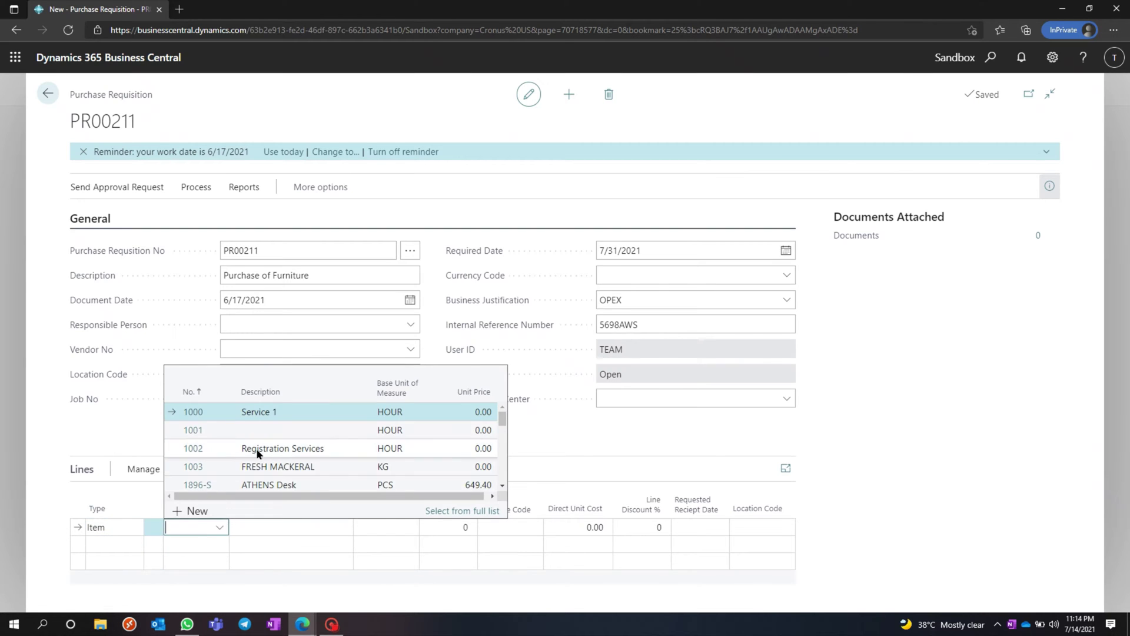
scroll(282, 460, "down", 1)
left_click(283, 458)
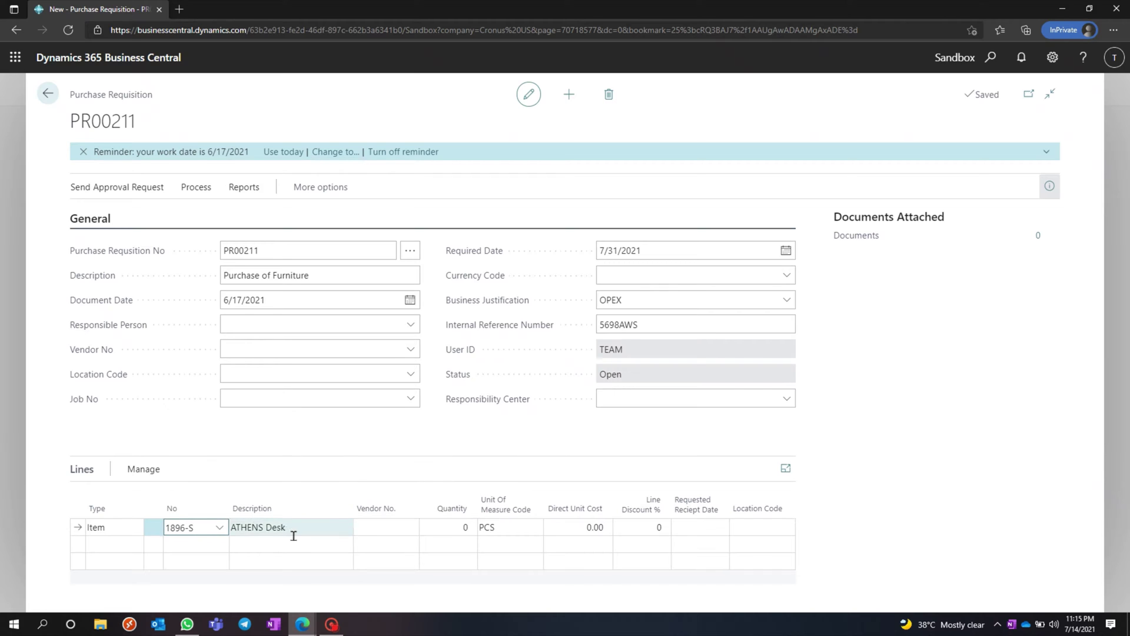
left_click(415, 527)
left_click(410, 527)
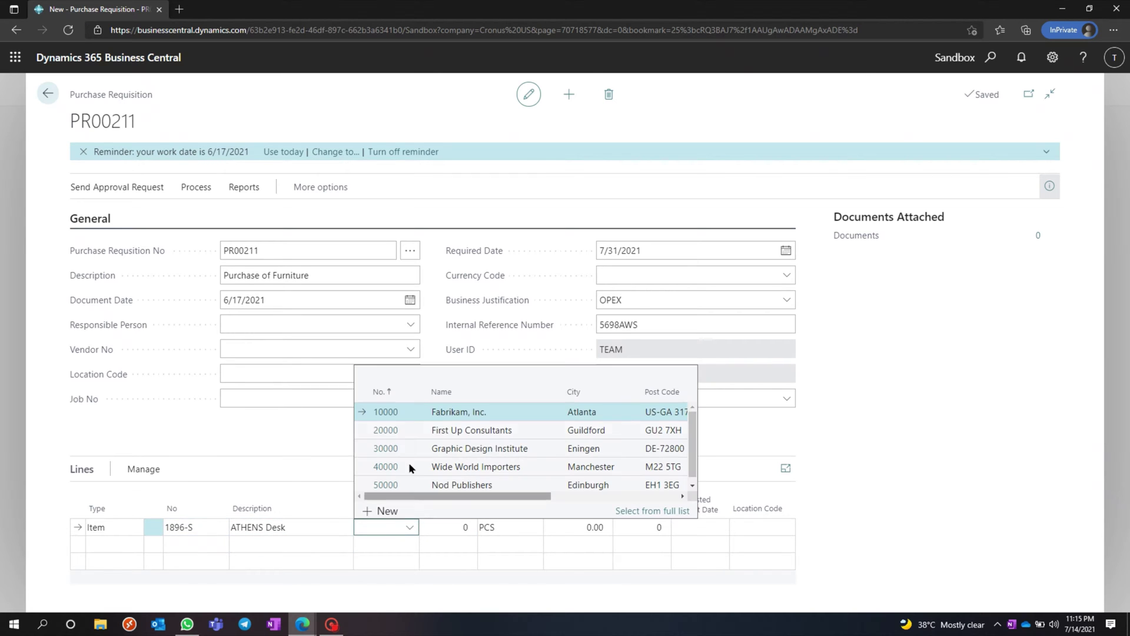
left_click(396, 409)
Give the desk line quantity 10, unit cost 250 and location MAIN, and start a second line.
left_click(434, 524)
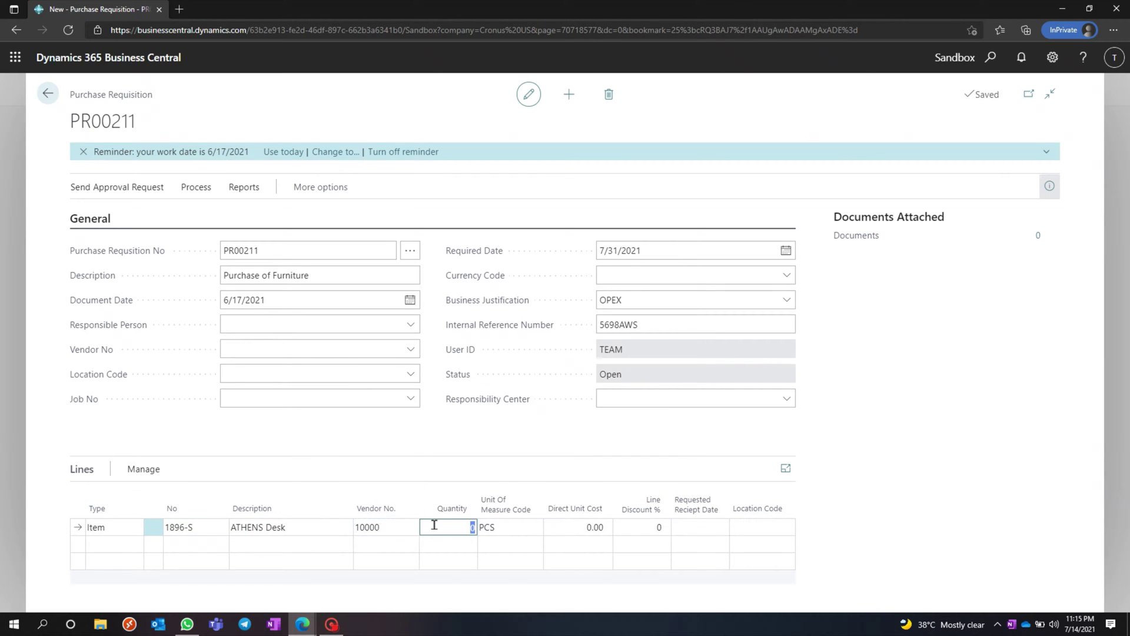
type("10")
key("Tab")
type("250")
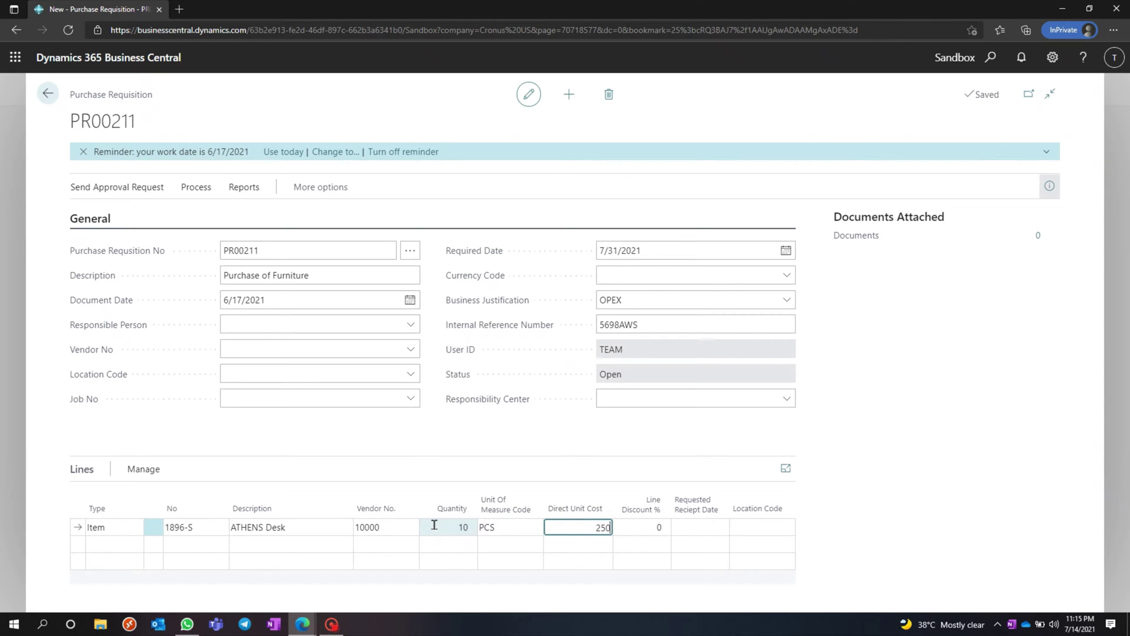
key("Tab")
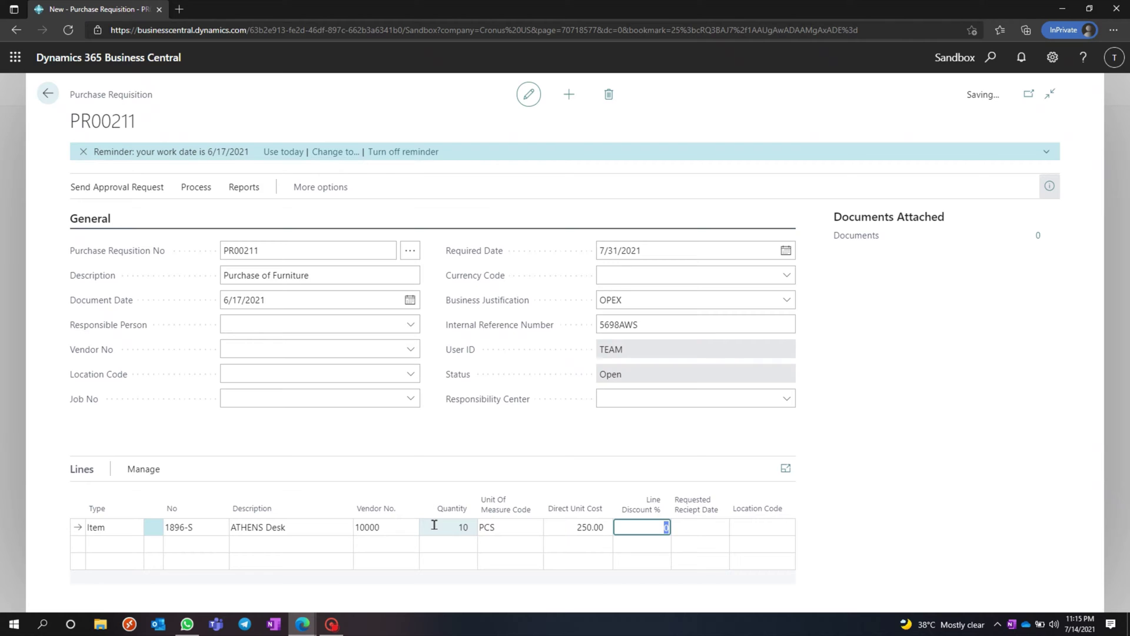
key("Tab")
key("Tab")
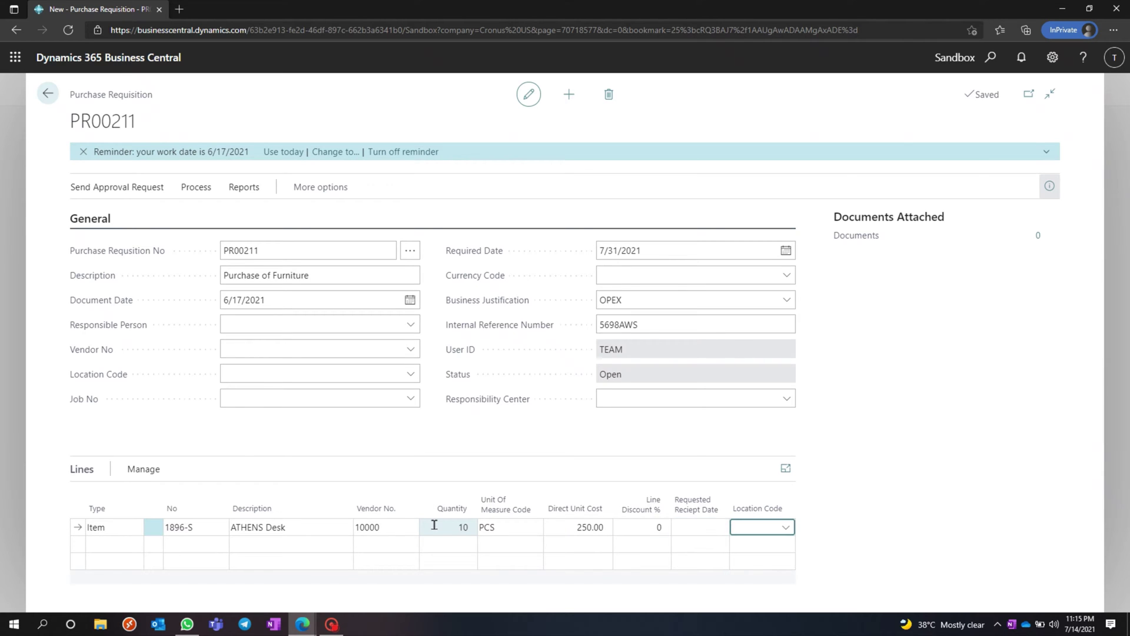
type("main")
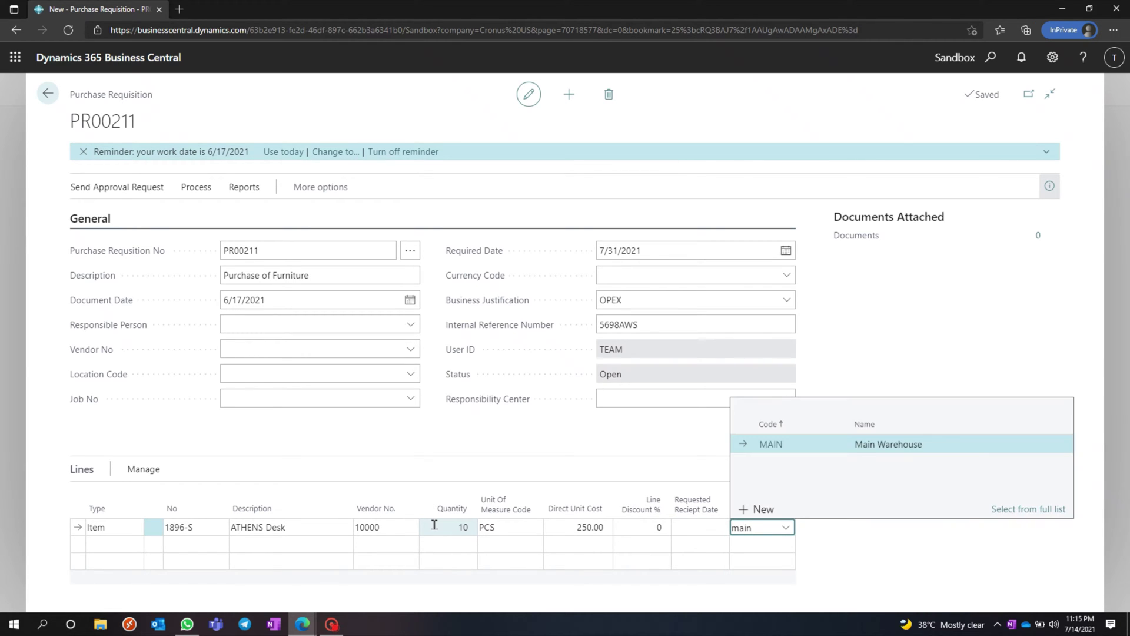
left_click(847, 448)
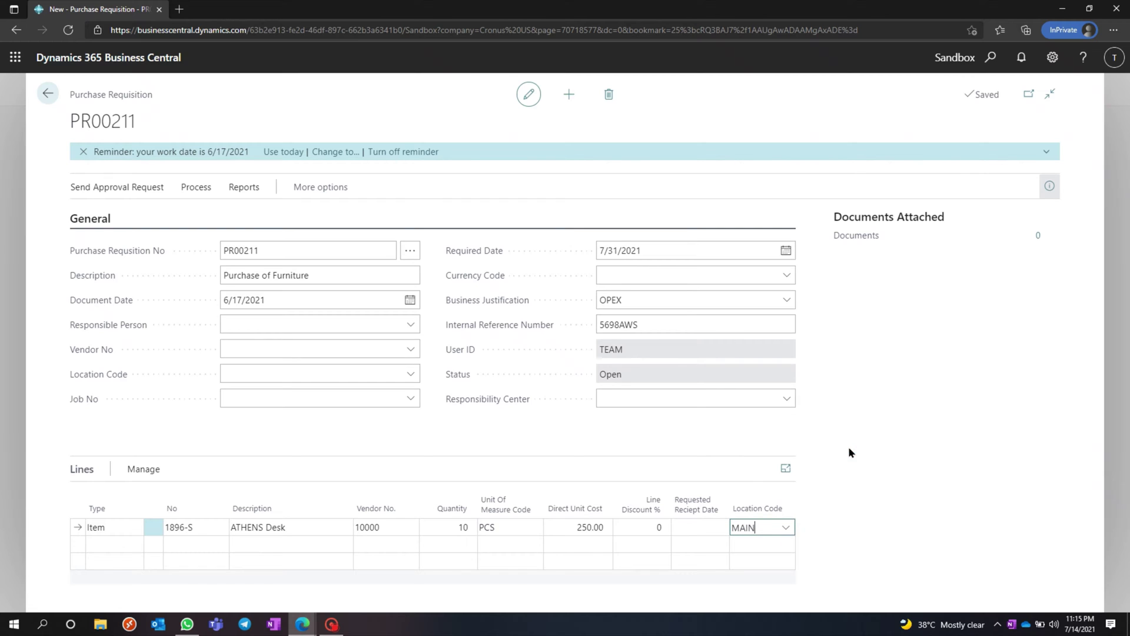
left_click(121, 544)
left_click(130, 548)
Make the second line an item line for PARIS Guest Chair, black (1900-S) from vendor 20000.
left_click(103, 487)
left_click(217, 544)
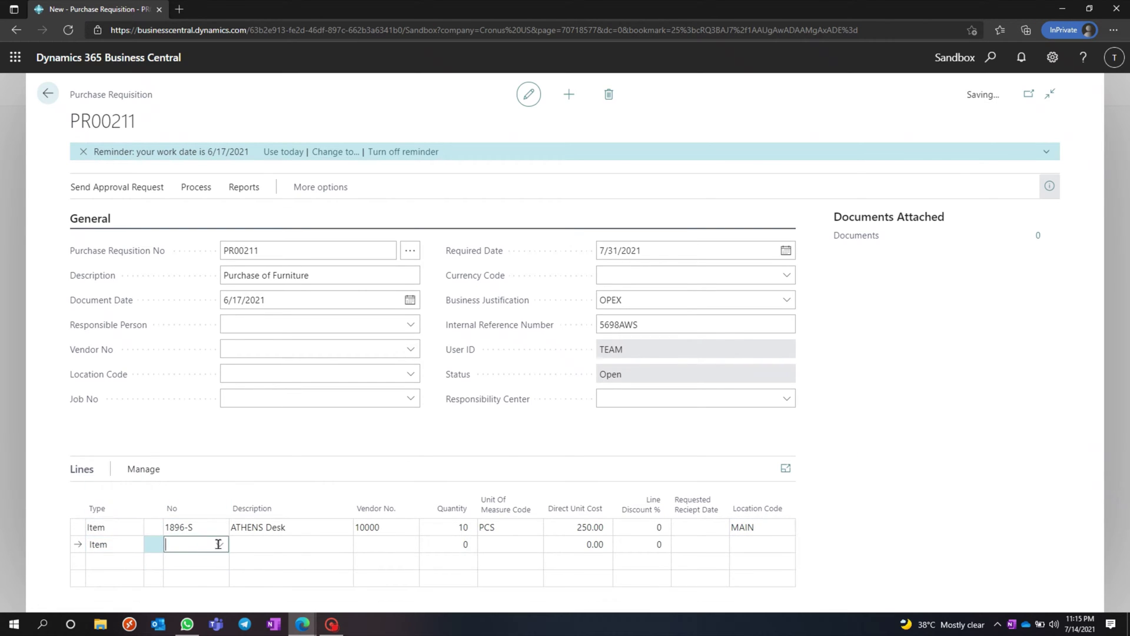
scroll(266, 479, "down", 1)
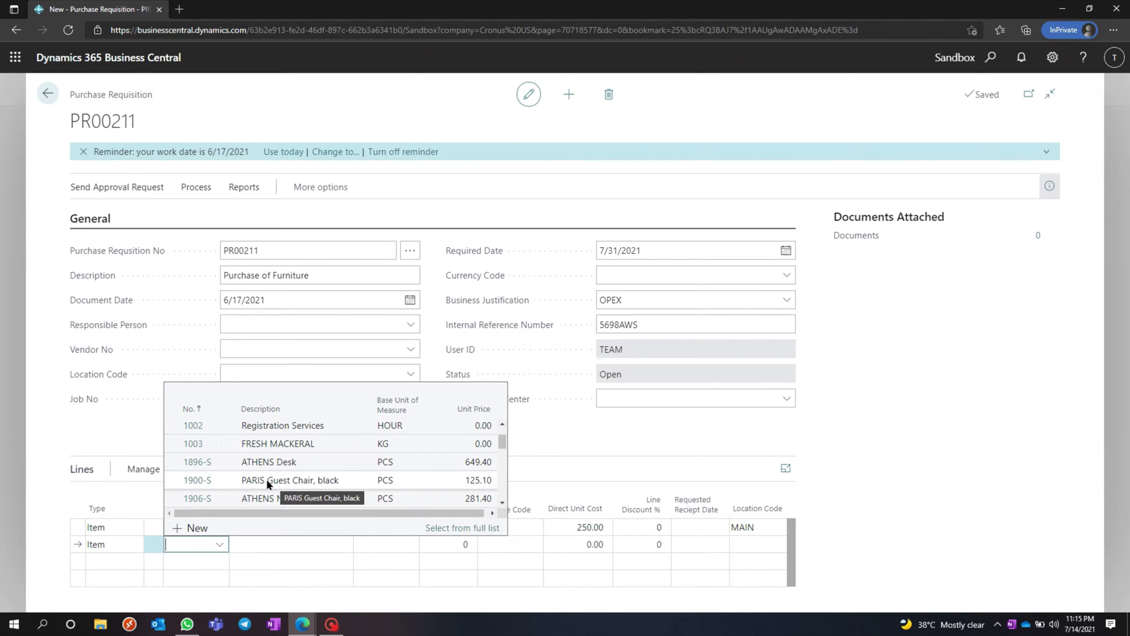
left_click(266, 479)
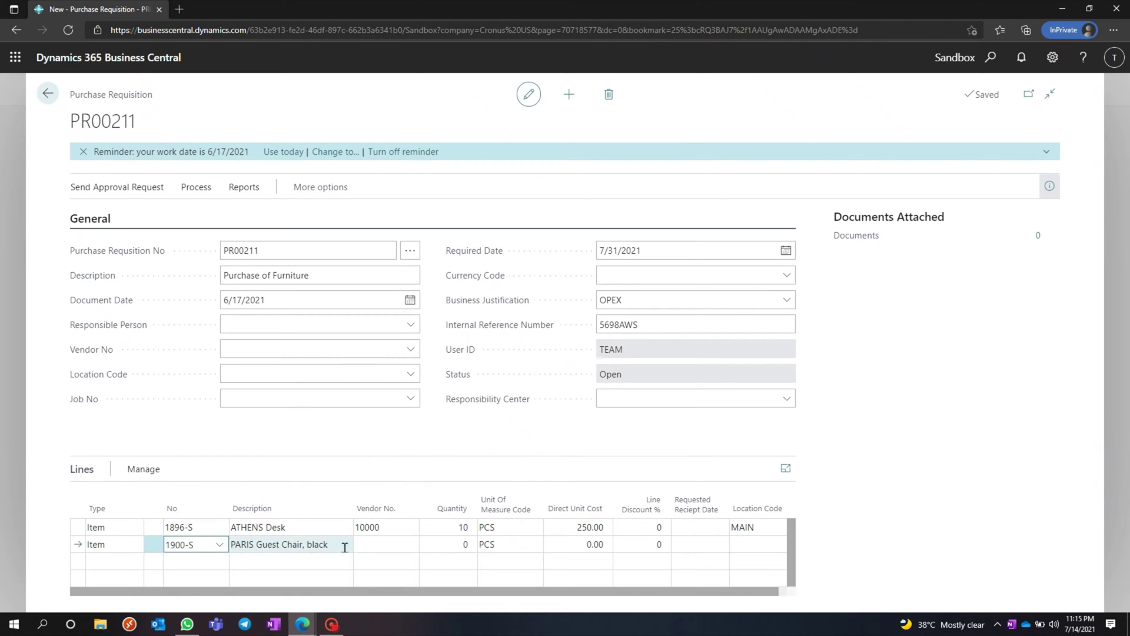
left_click(373, 544)
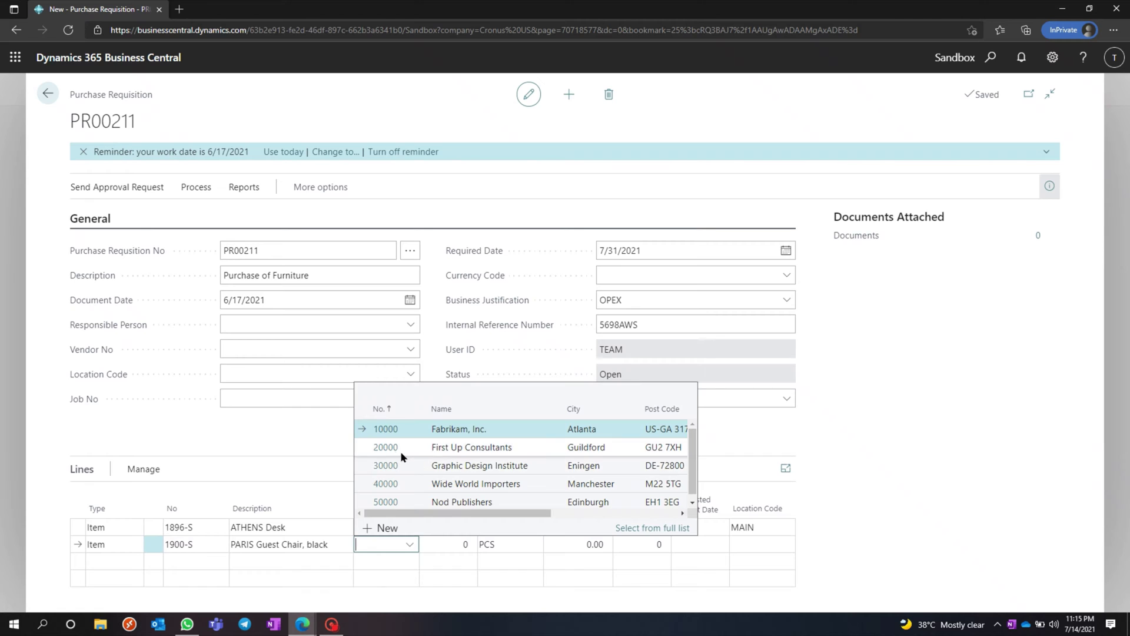
left_click(393, 448)
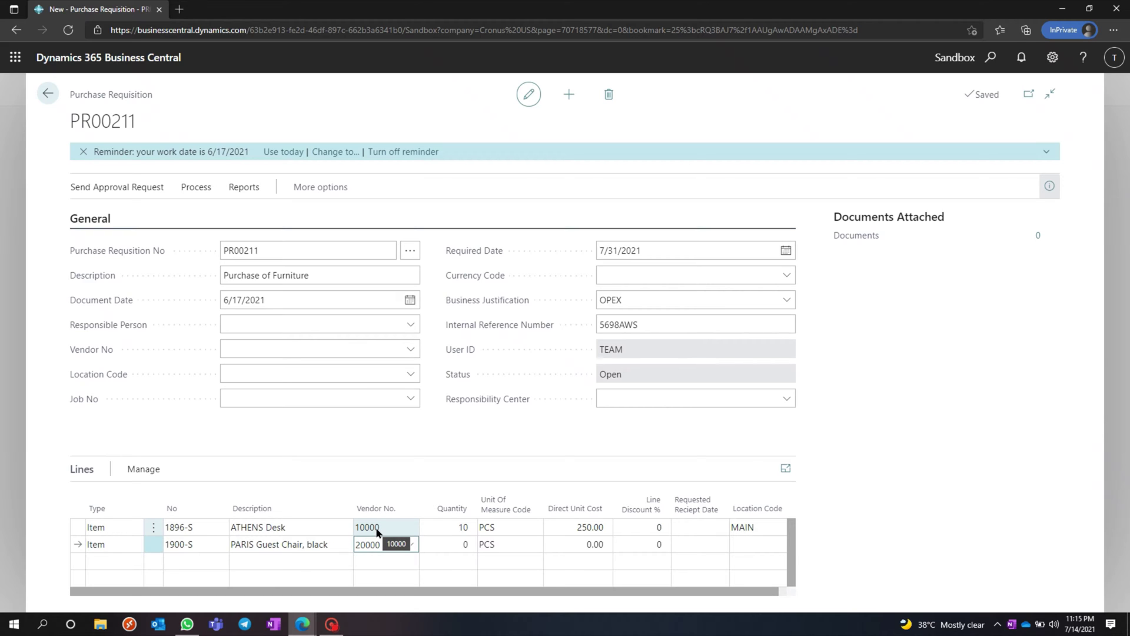
Give the chair line quantity 10, unit cost 150 and location MAIN.
left_click(435, 544)
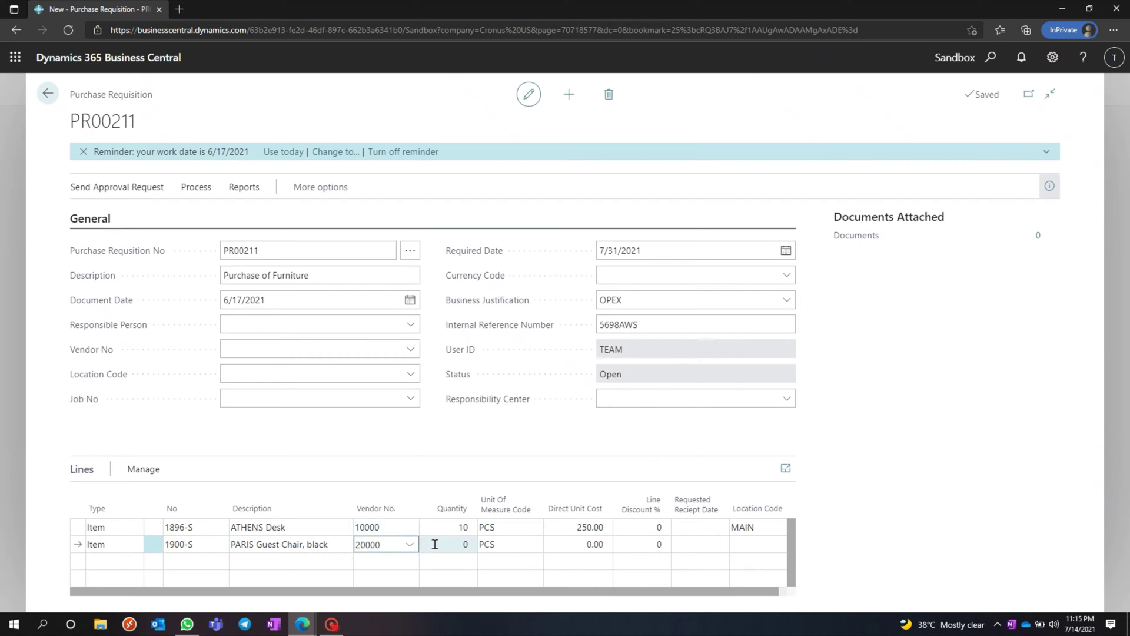
type("10")
left_click(575, 548)
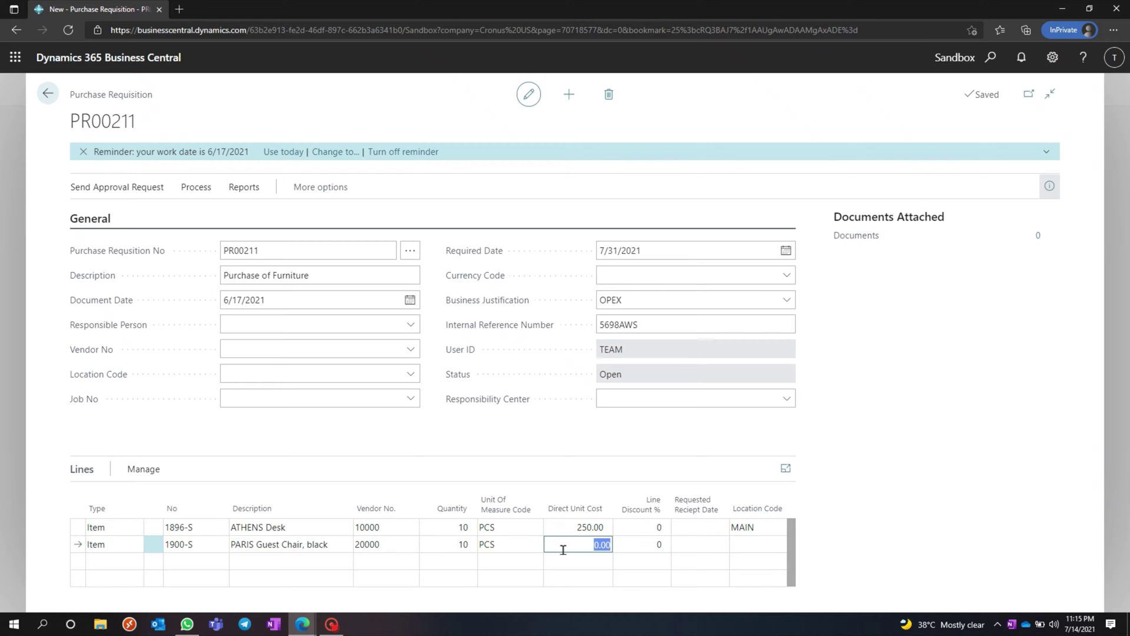
type("150")
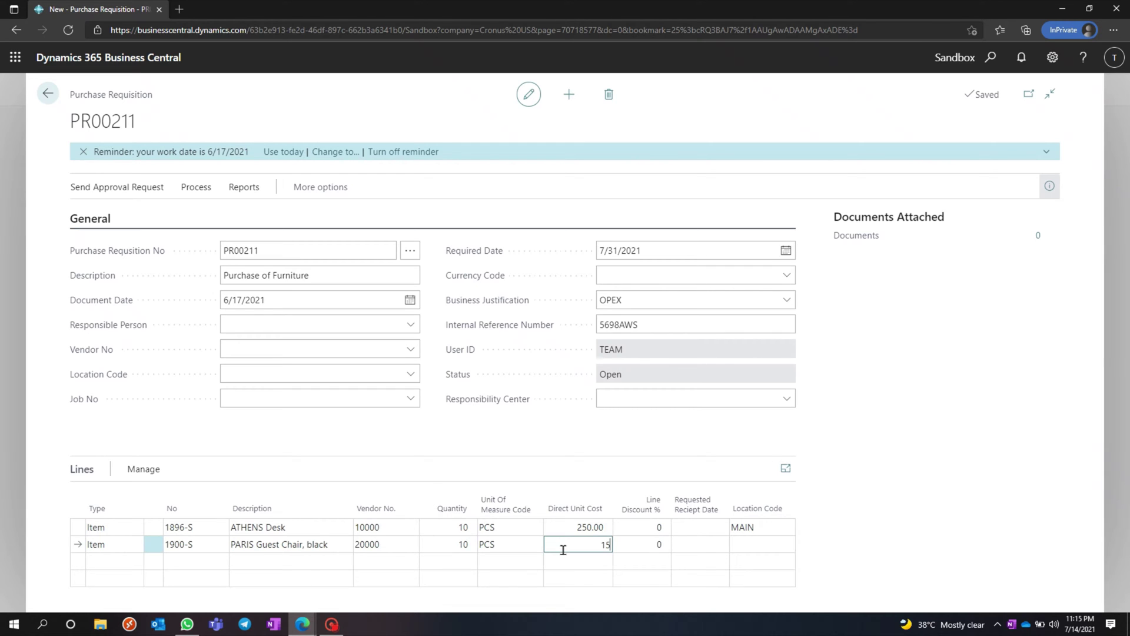
key("Tab")
key("Tab")
key("Tab")
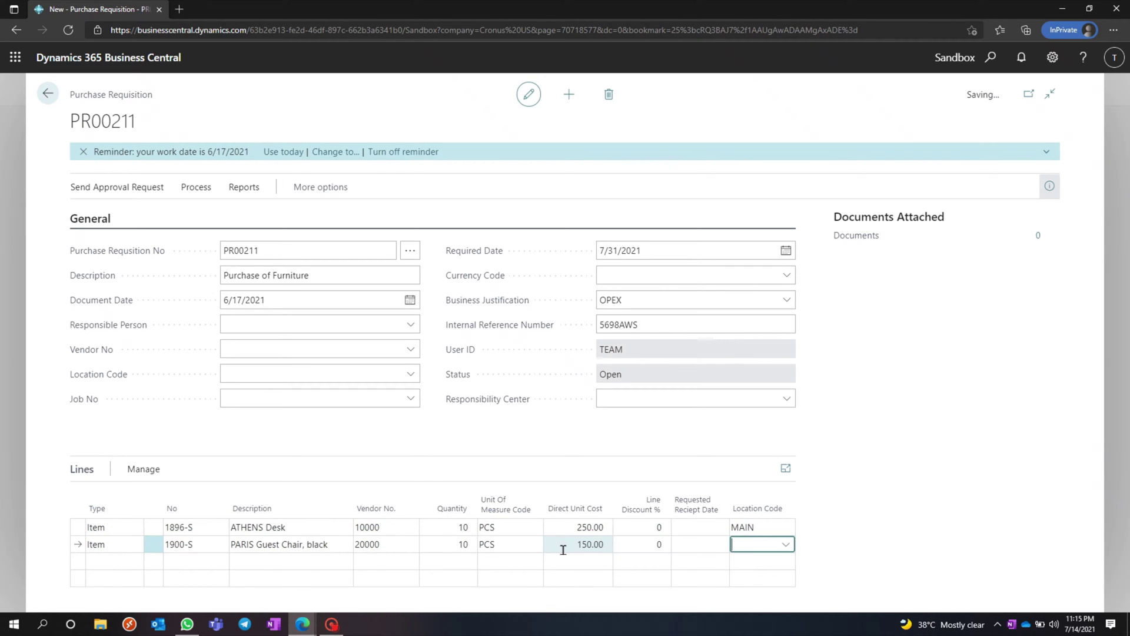
type("main")
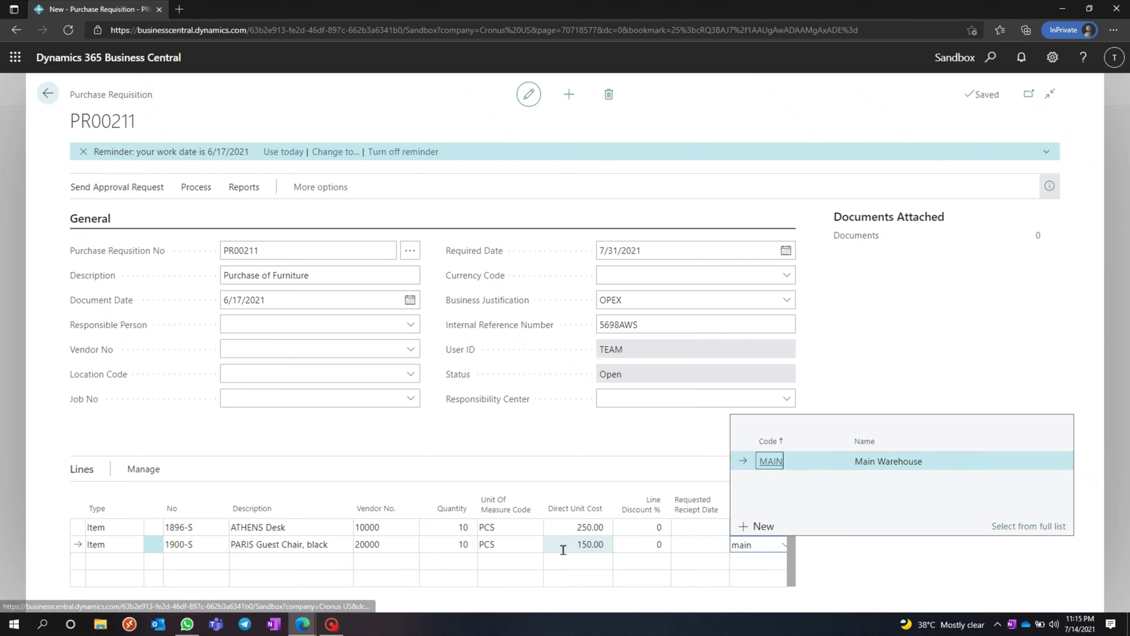
left_click(786, 465)
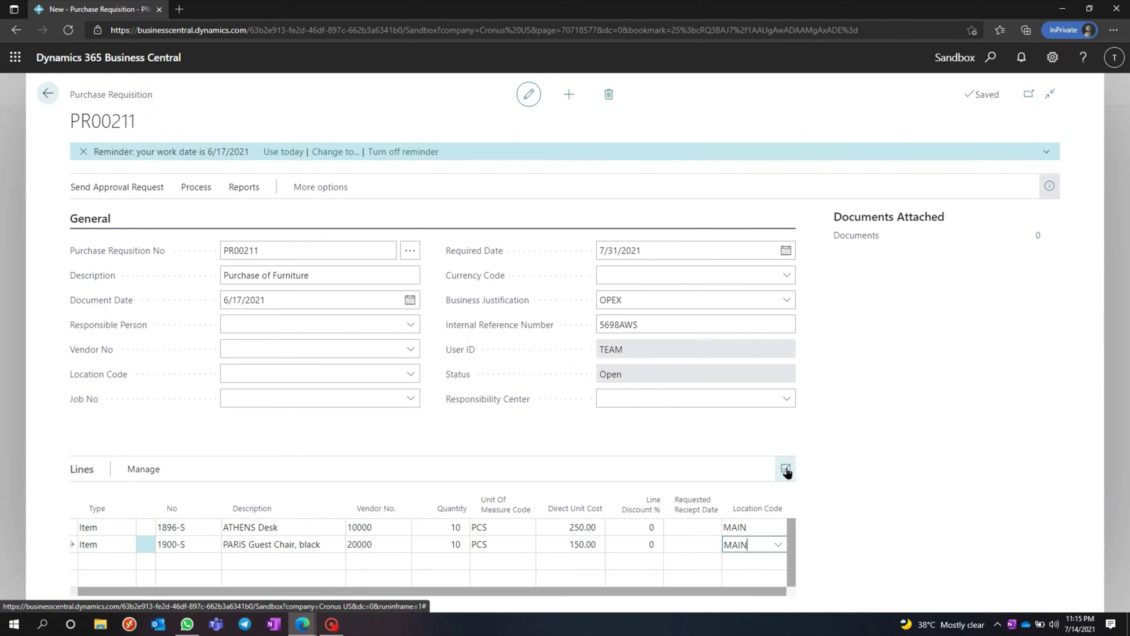
Check the empty attachments, then preview and zoom into the PR00211 Purchase Requisition report.
left_click(1038, 236)
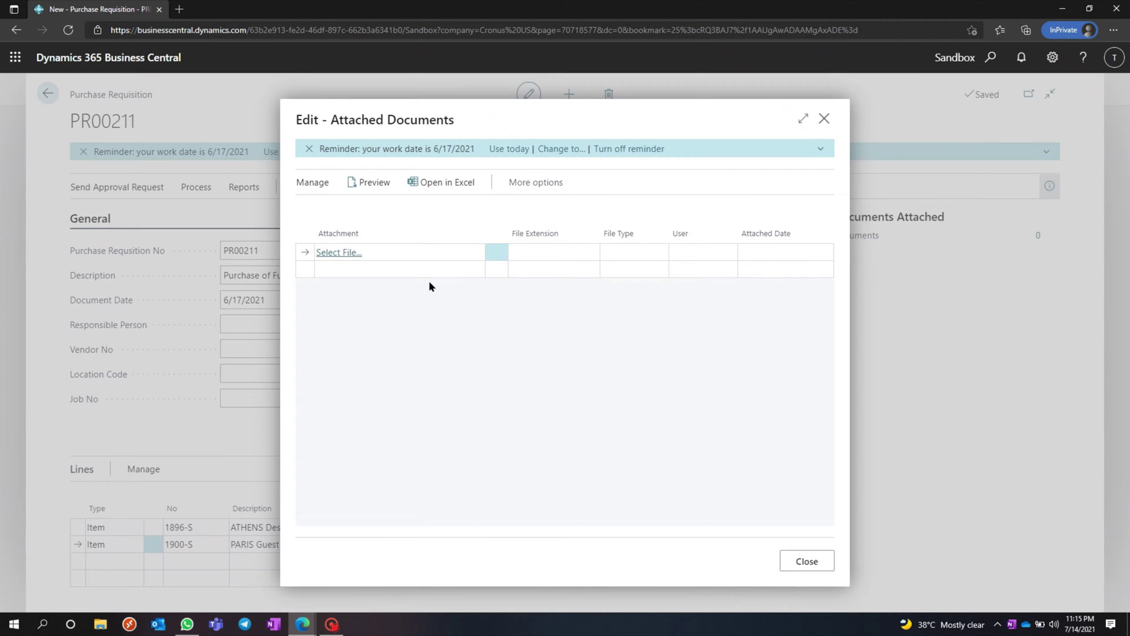
left_click(812, 564)
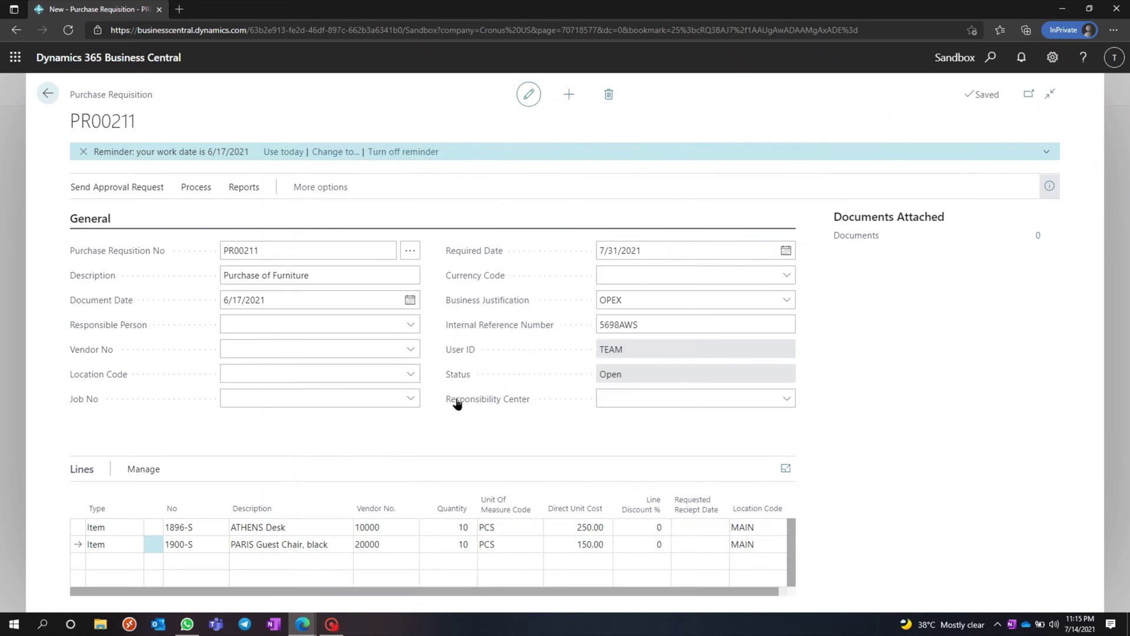
left_click(239, 188)
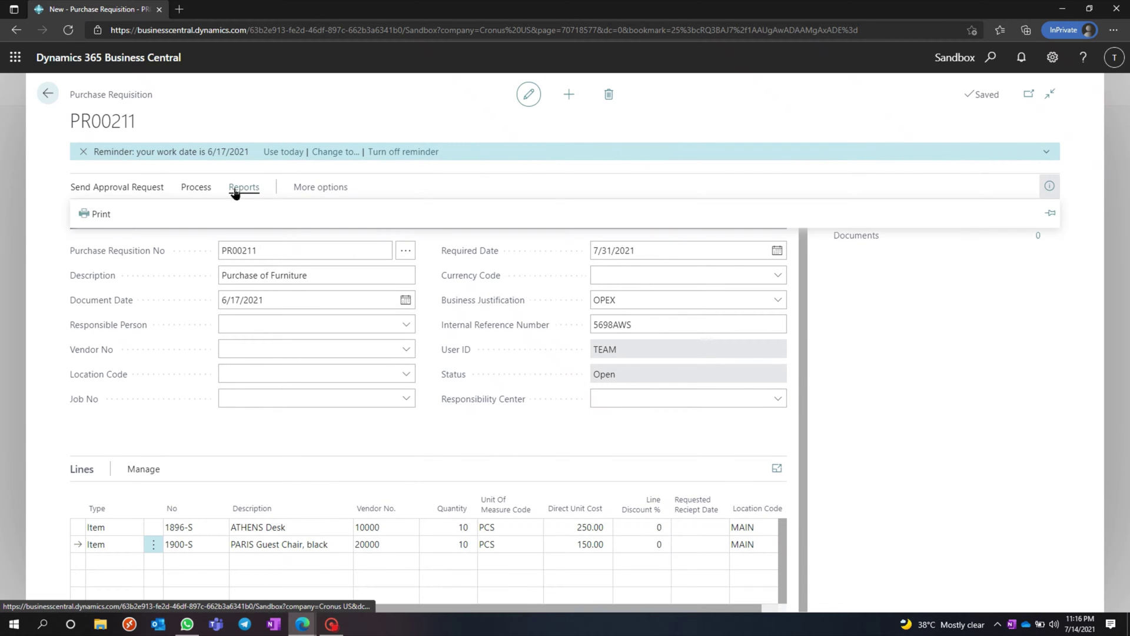
left_click(101, 217)
left_click(656, 486)
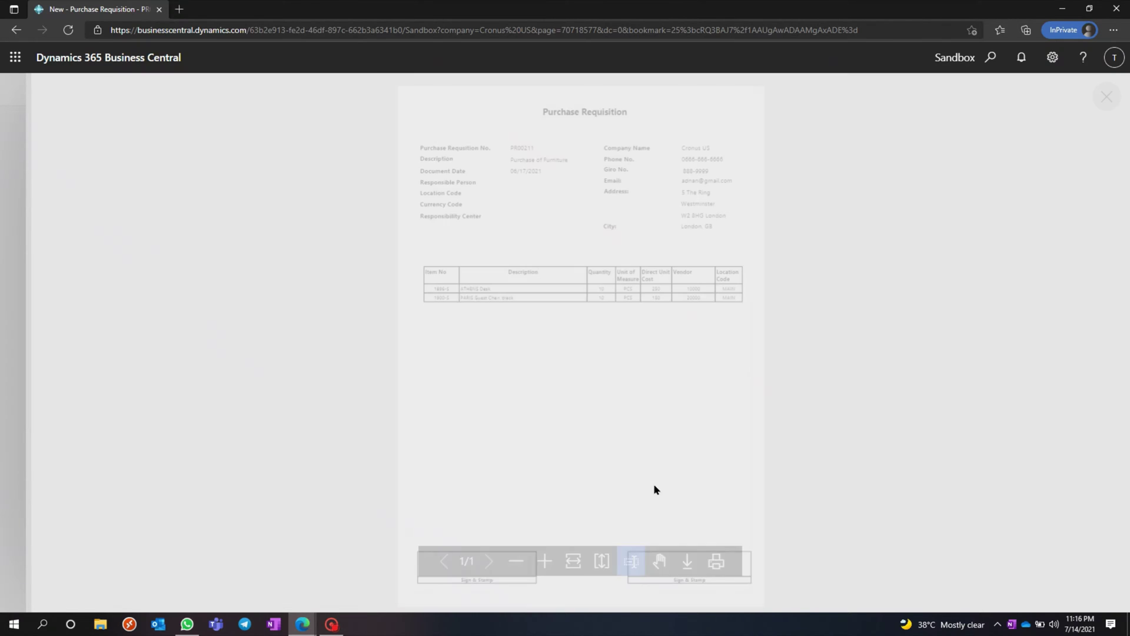
left_click(544, 561)
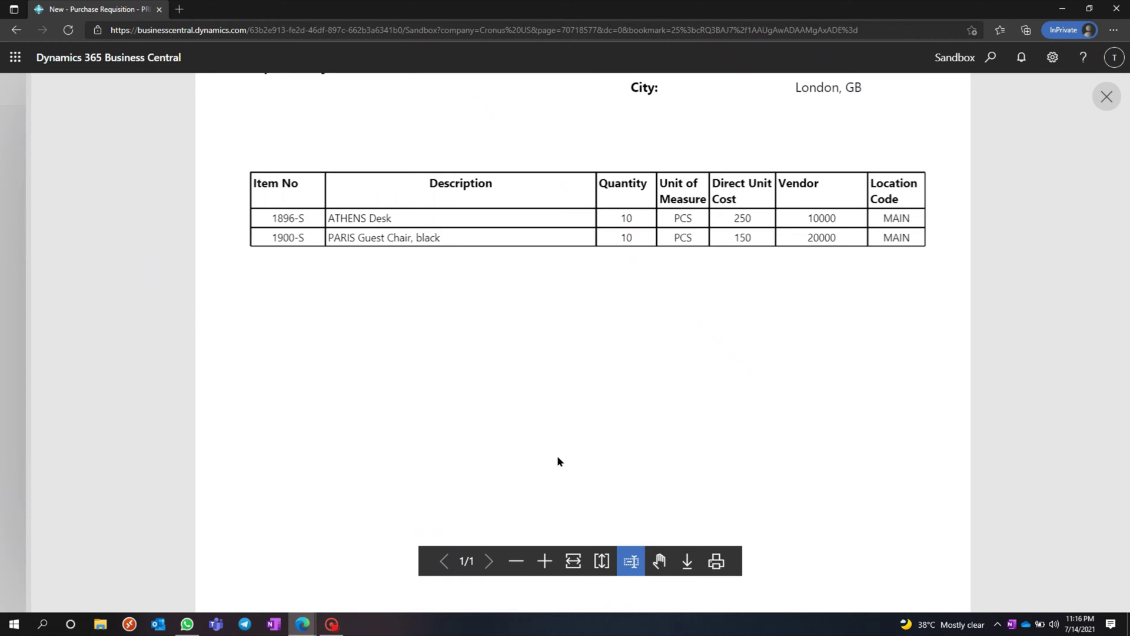
scroll(559, 457, "up", 5)
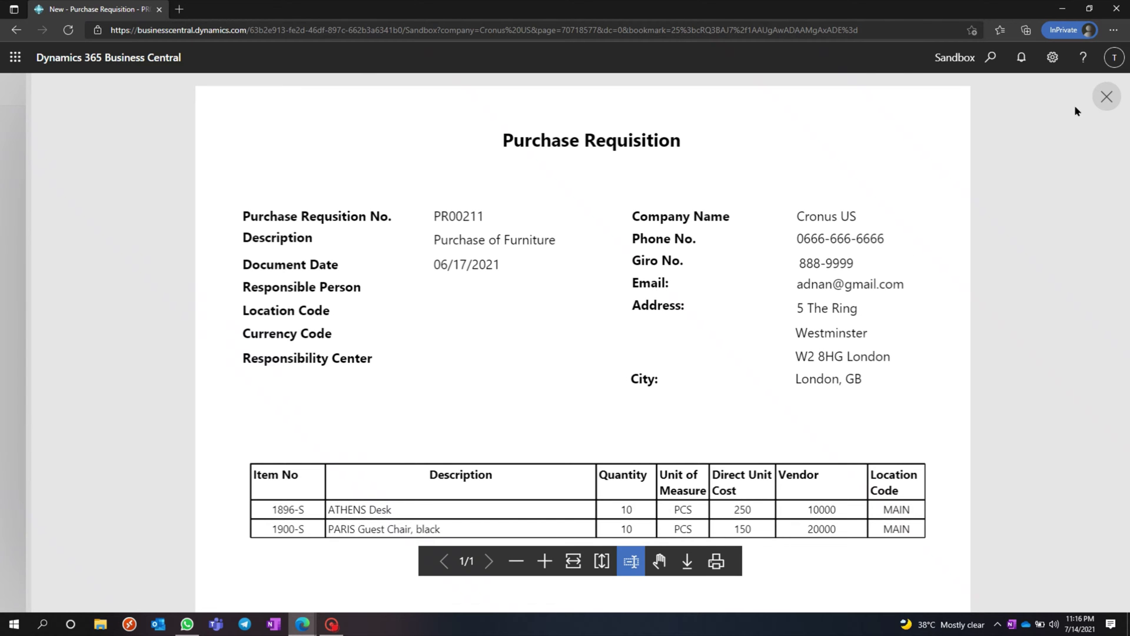
left_click(1106, 96)
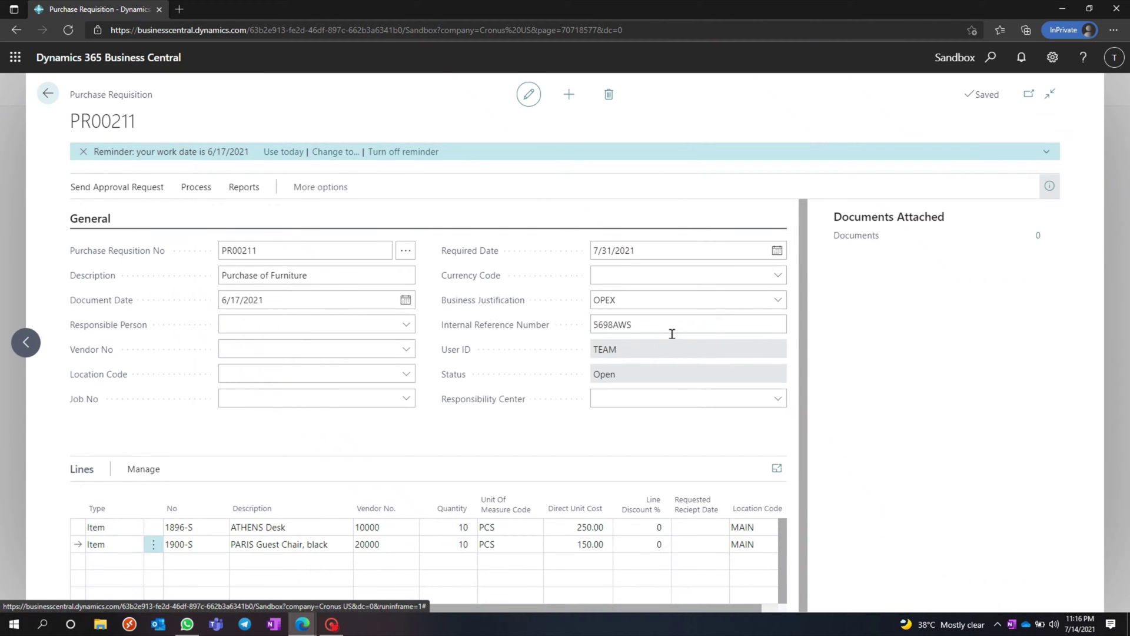
Send PR00211 for approval and acknowledge the confirmation message.
left_click(89, 193)
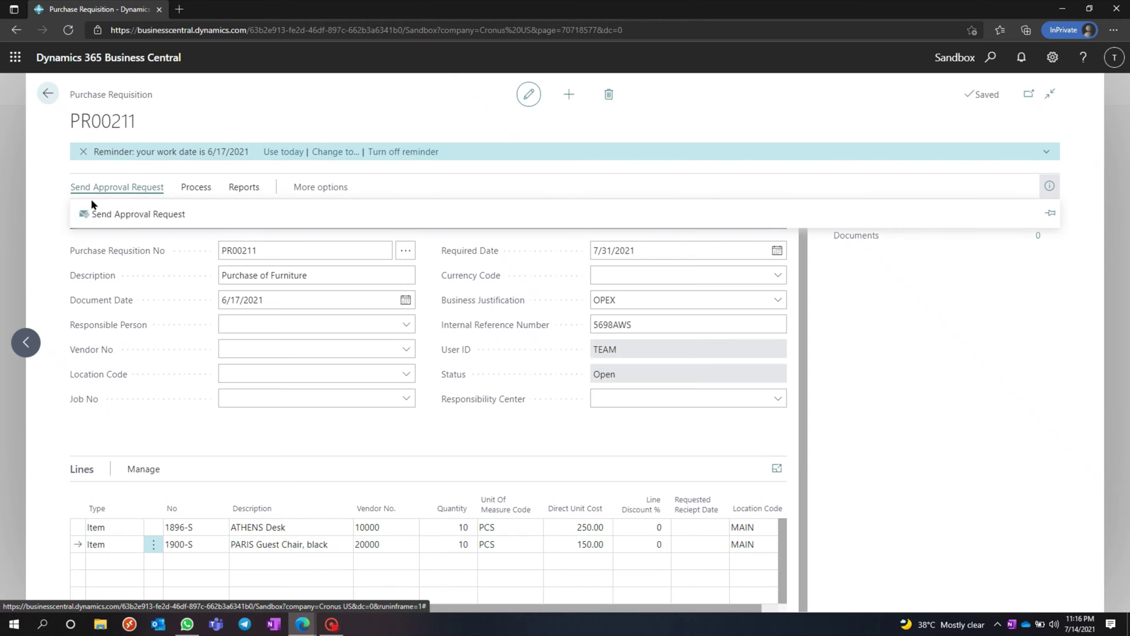
left_click(126, 215)
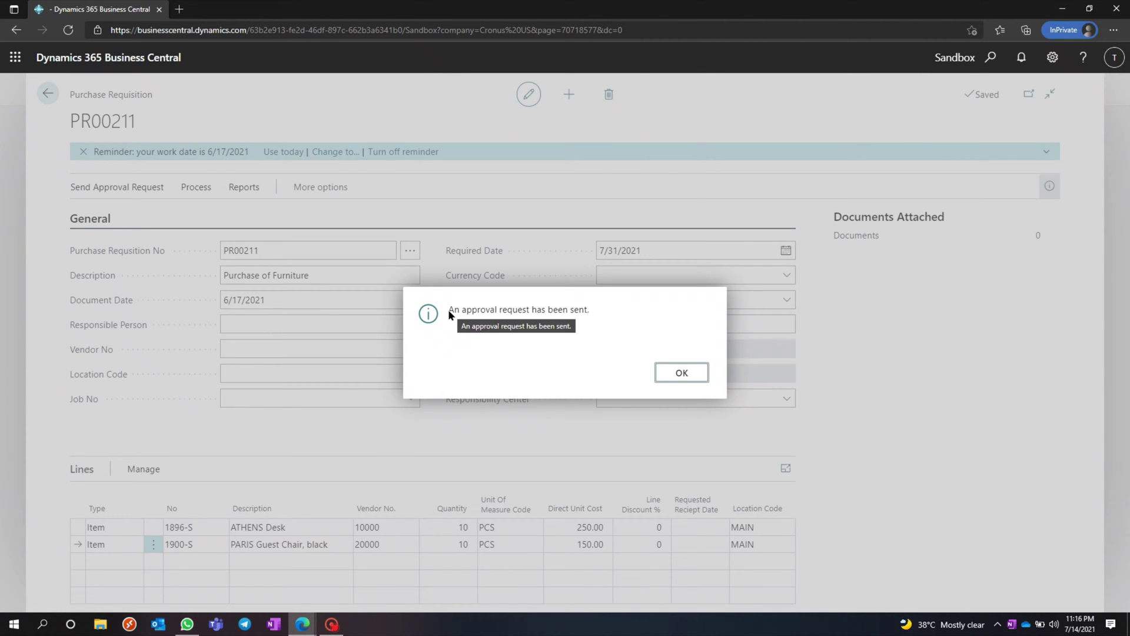
left_click(667, 379)
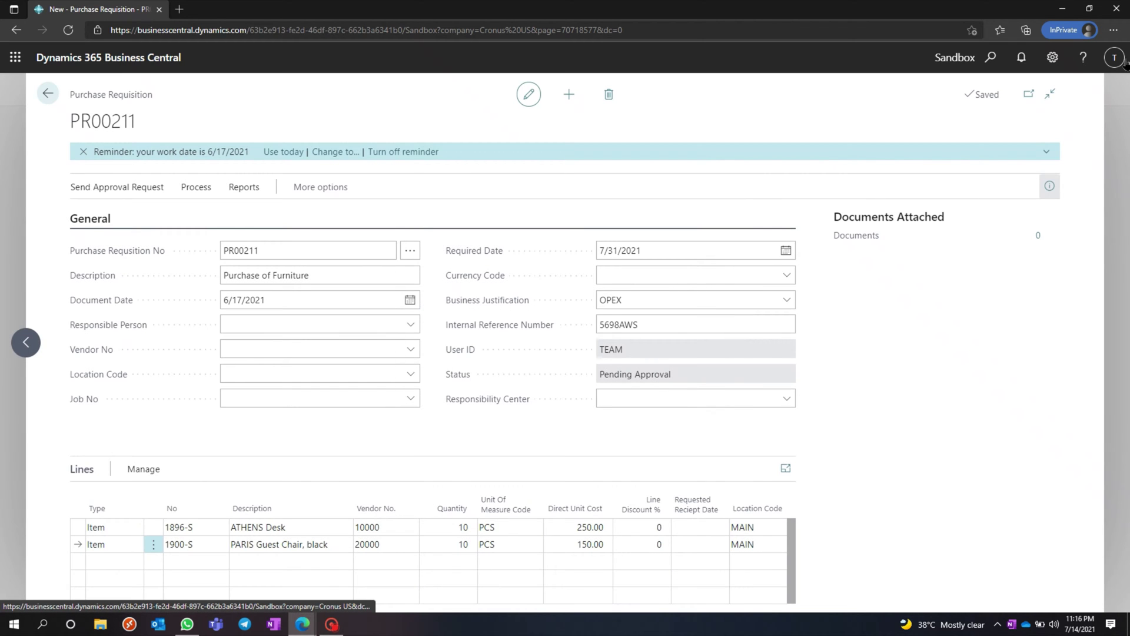
left_click(1118, 59)
As the approver, review PR00211 from Requests to Approve and approve it.
left_click(1097, 97)
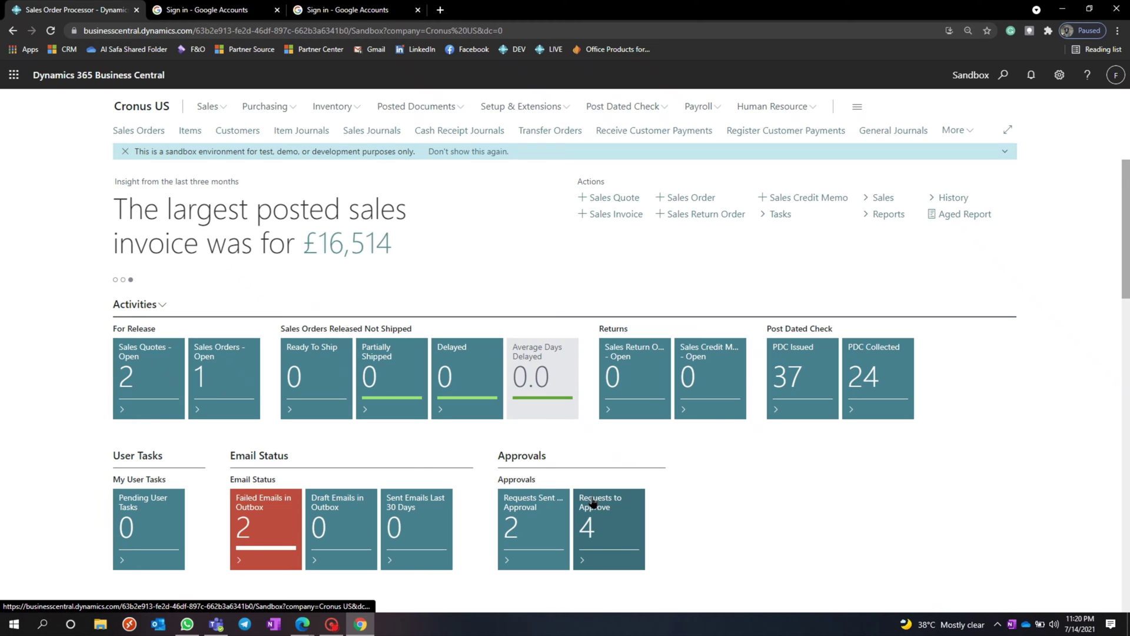
left_click(616, 512)
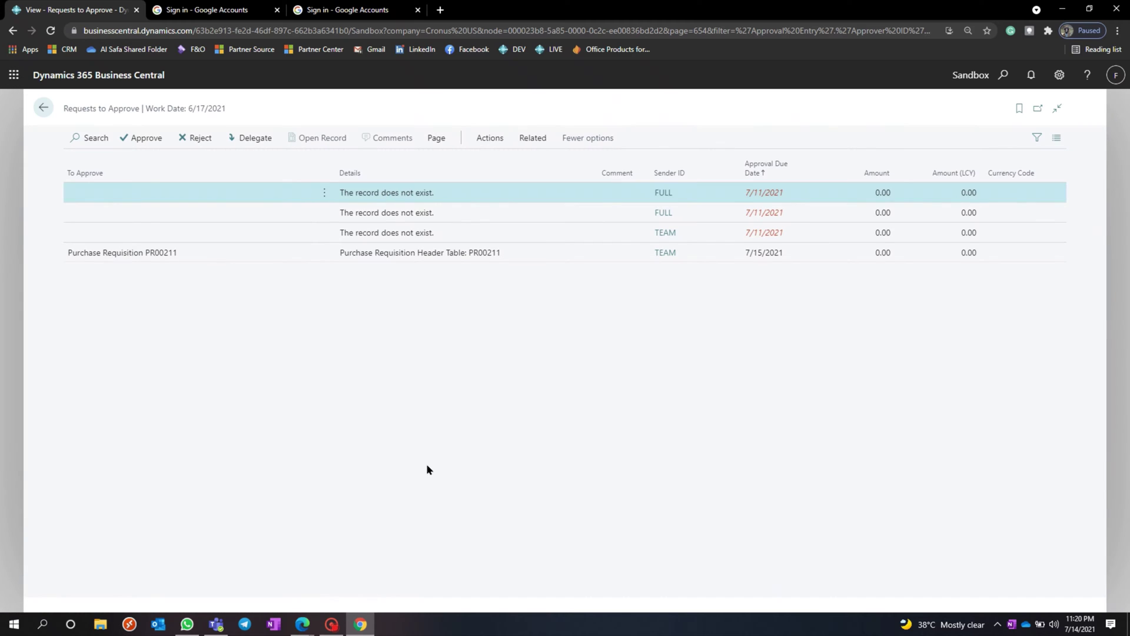
left_click(157, 255)
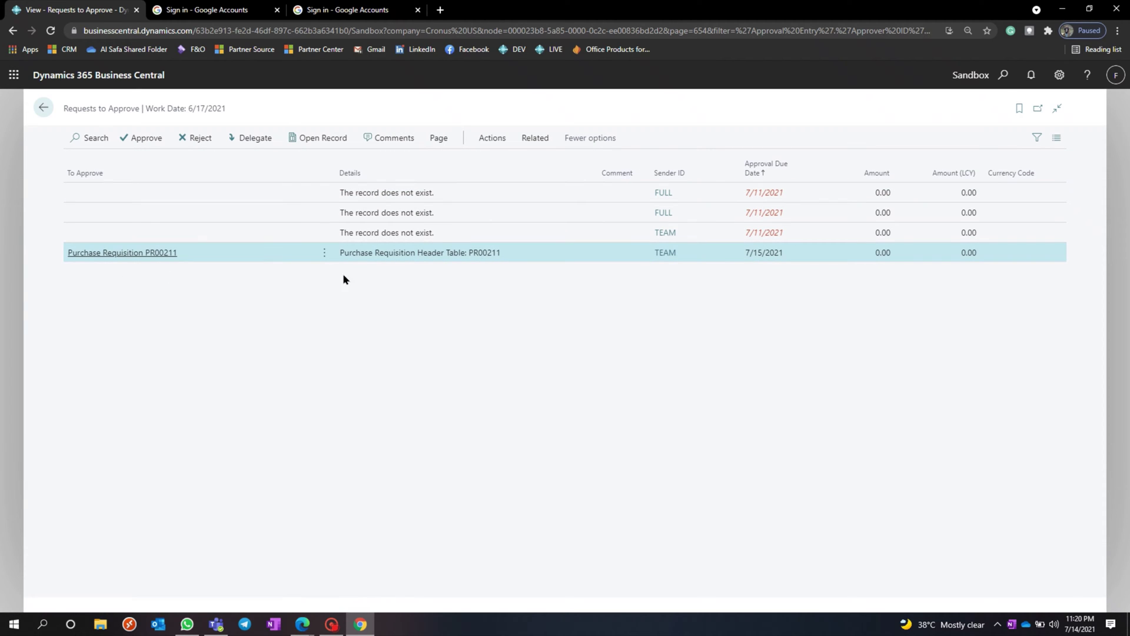
left_click(313, 138)
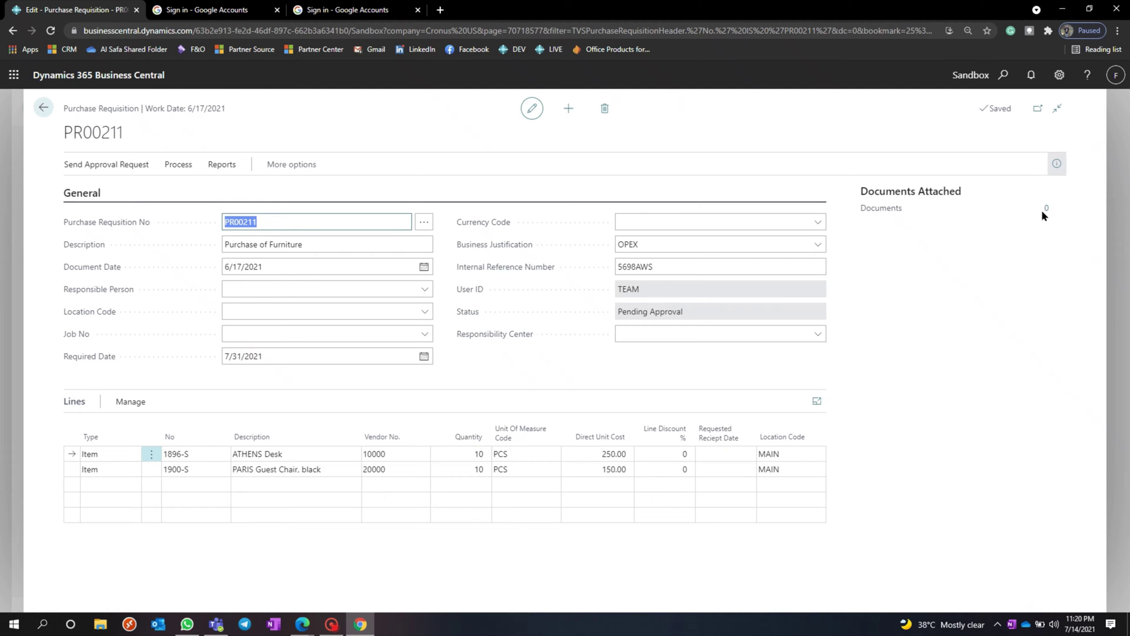
left_click(43, 107)
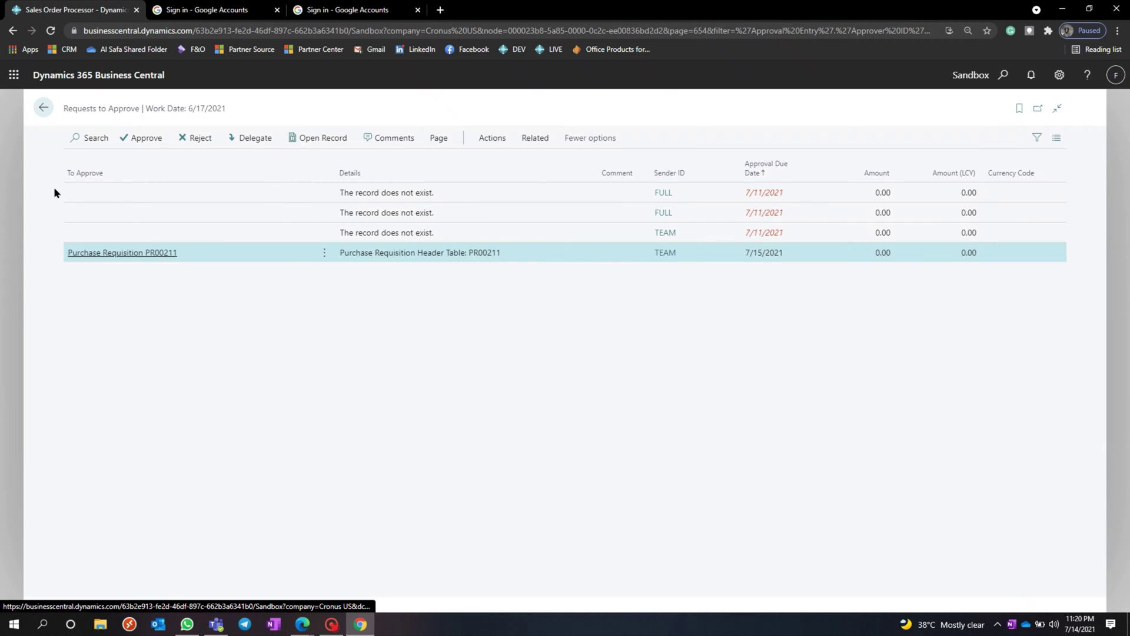
left_click(141, 139)
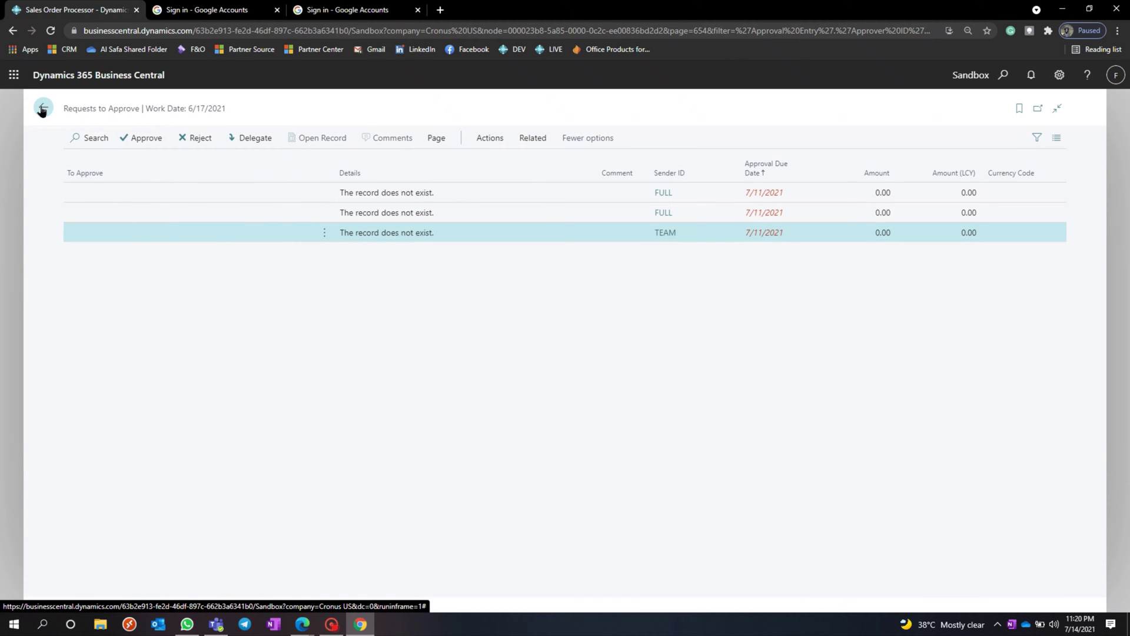
left_click(42, 106)
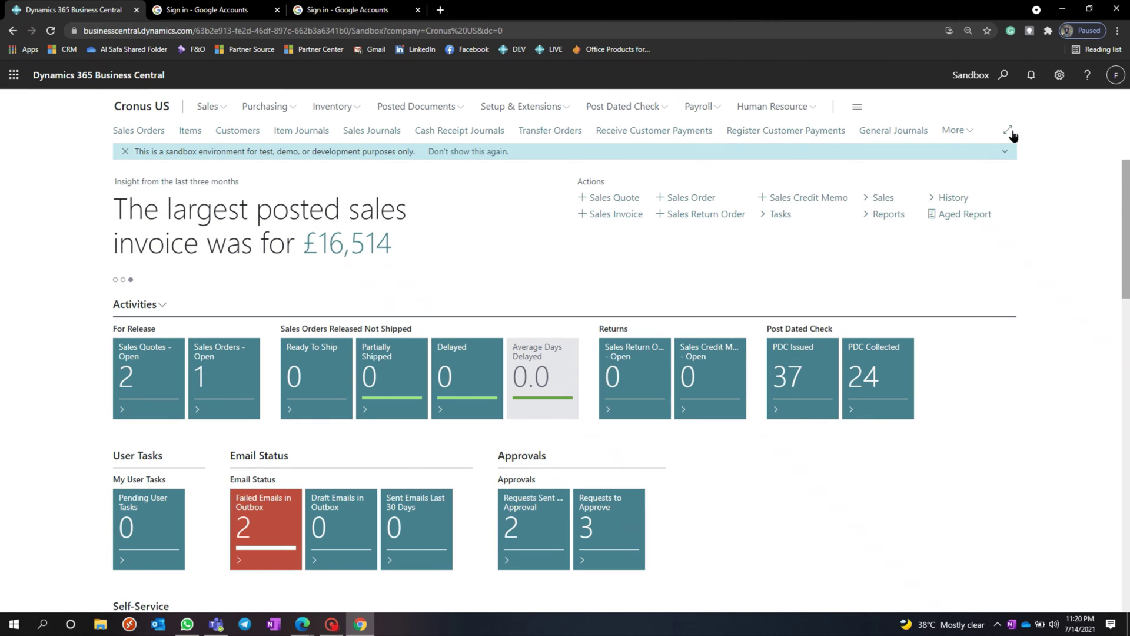
Open PR00211 from the requisition list and run Convert to PO, confirming with Yes and OK.
left_click(972, 131)
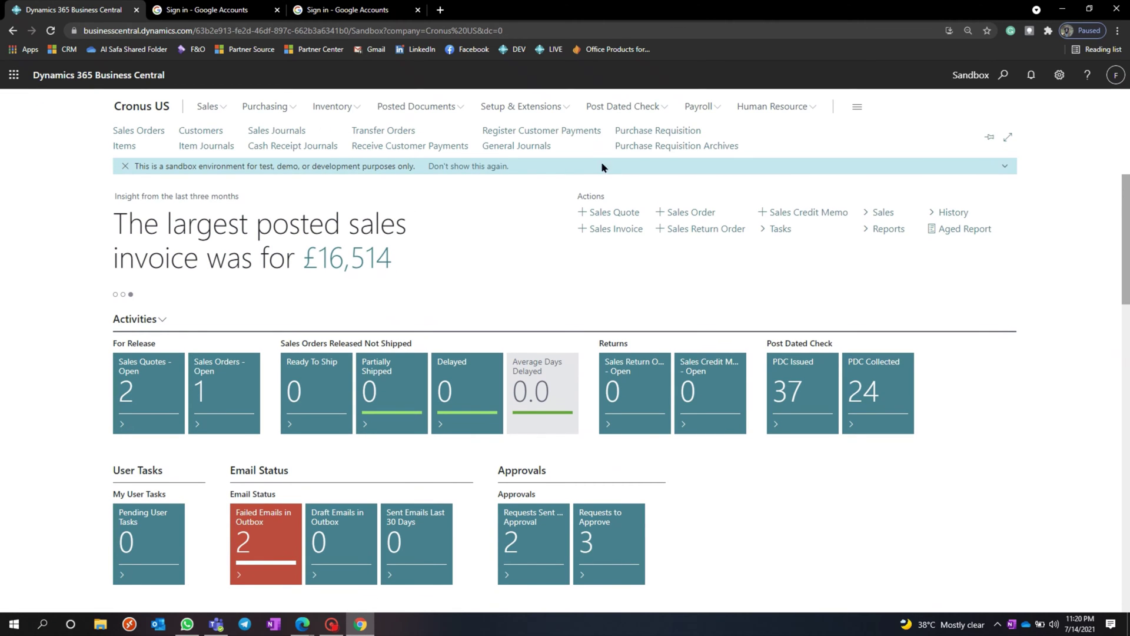
left_click(639, 134)
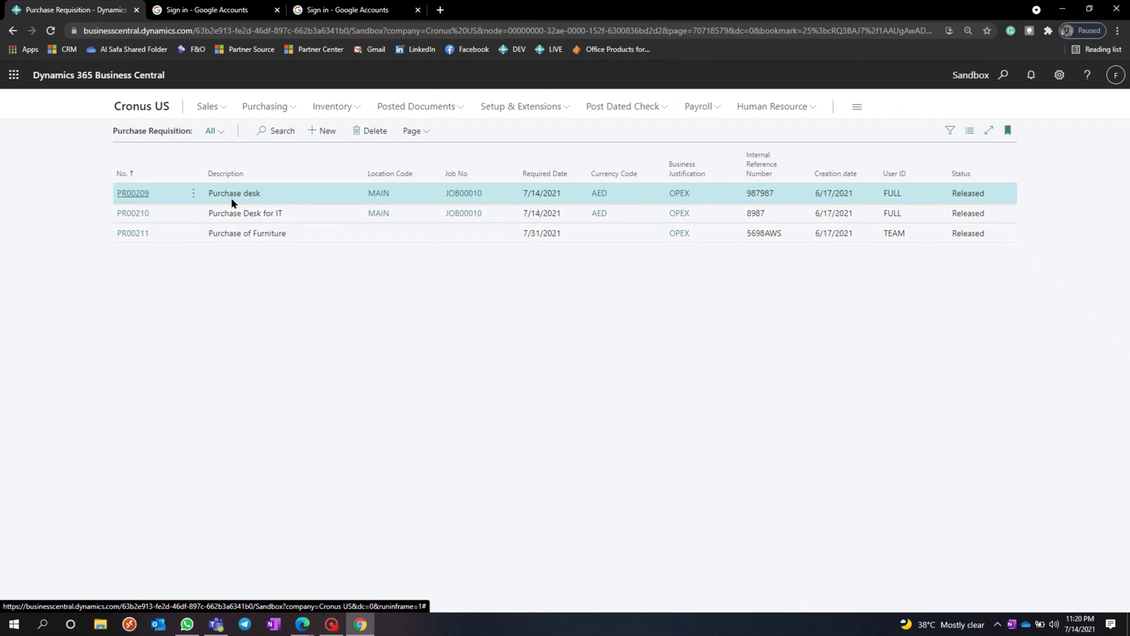
left_click(121, 233)
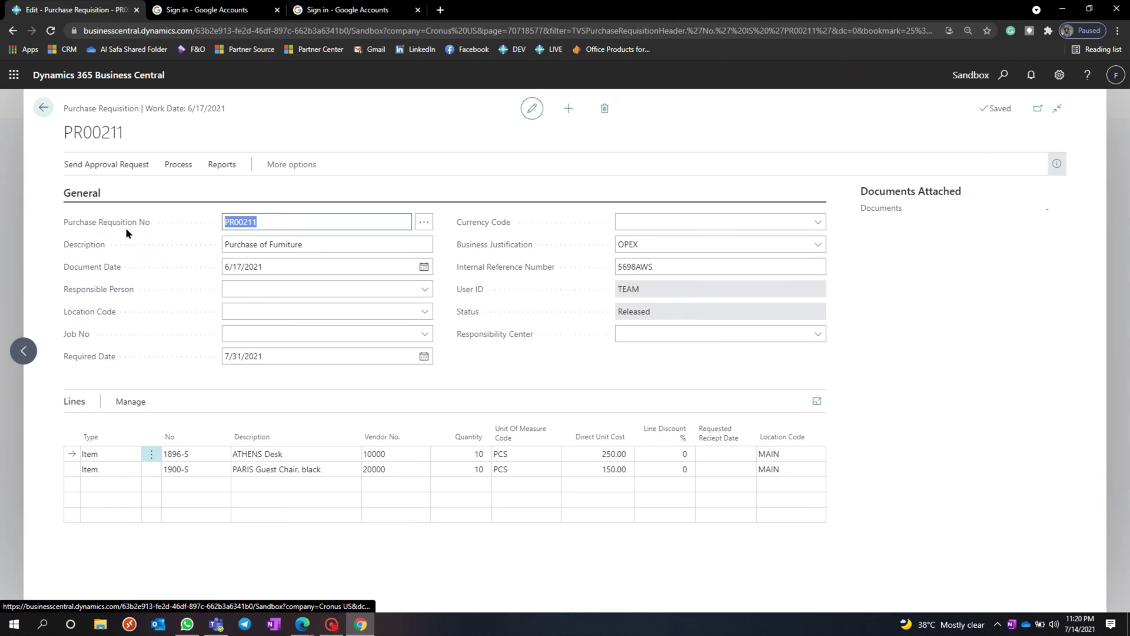
left_click(177, 166)
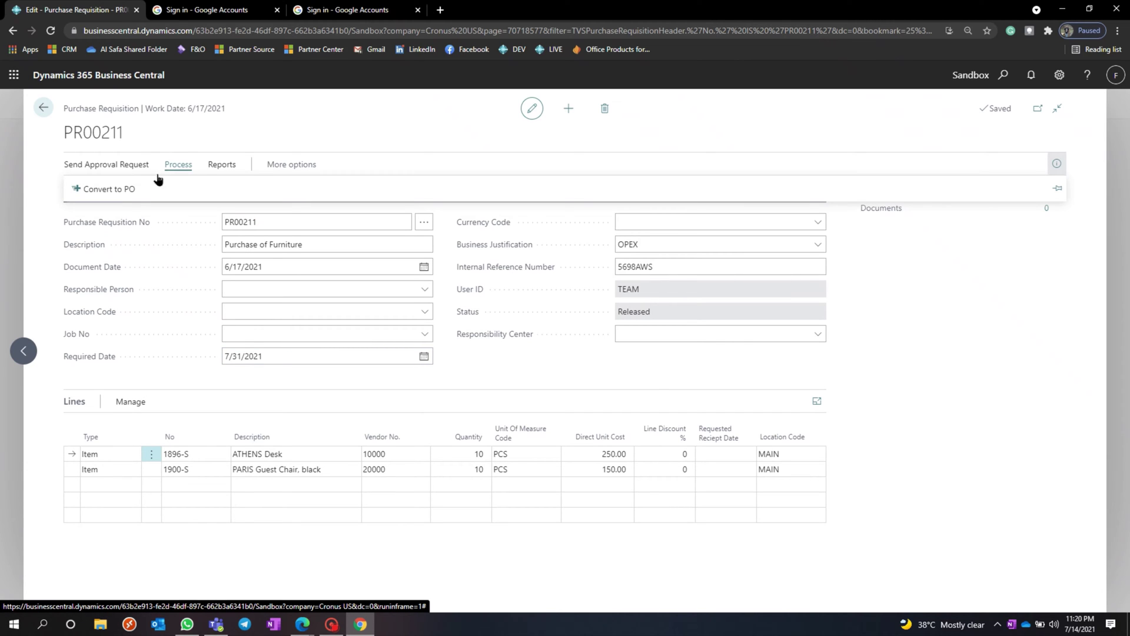
left_click(121, 187)
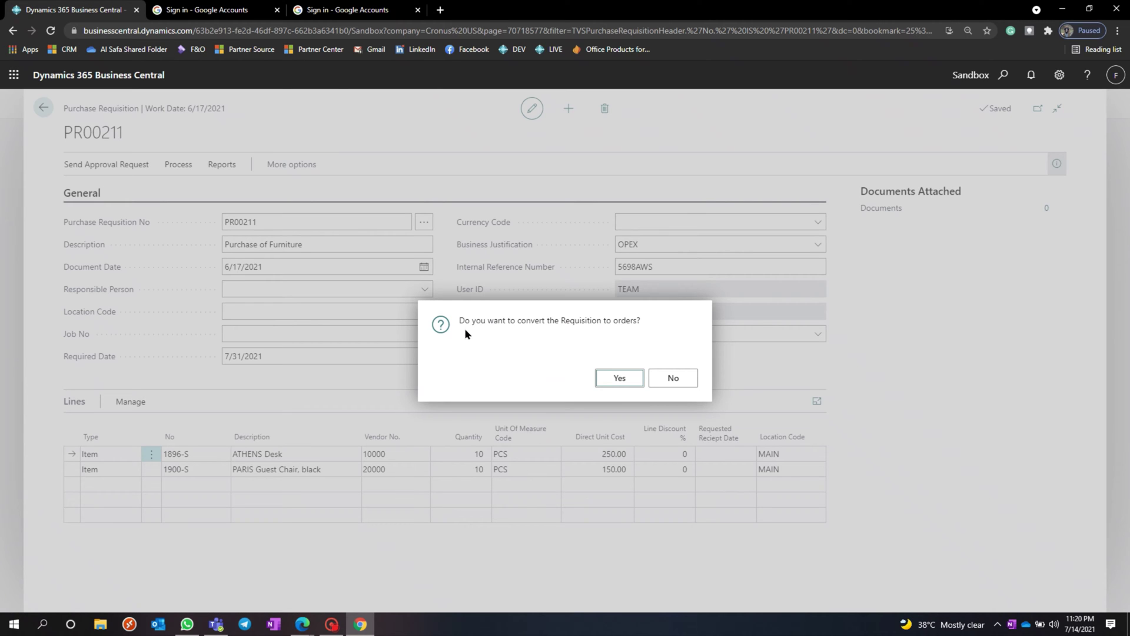
left_click(623, 378)
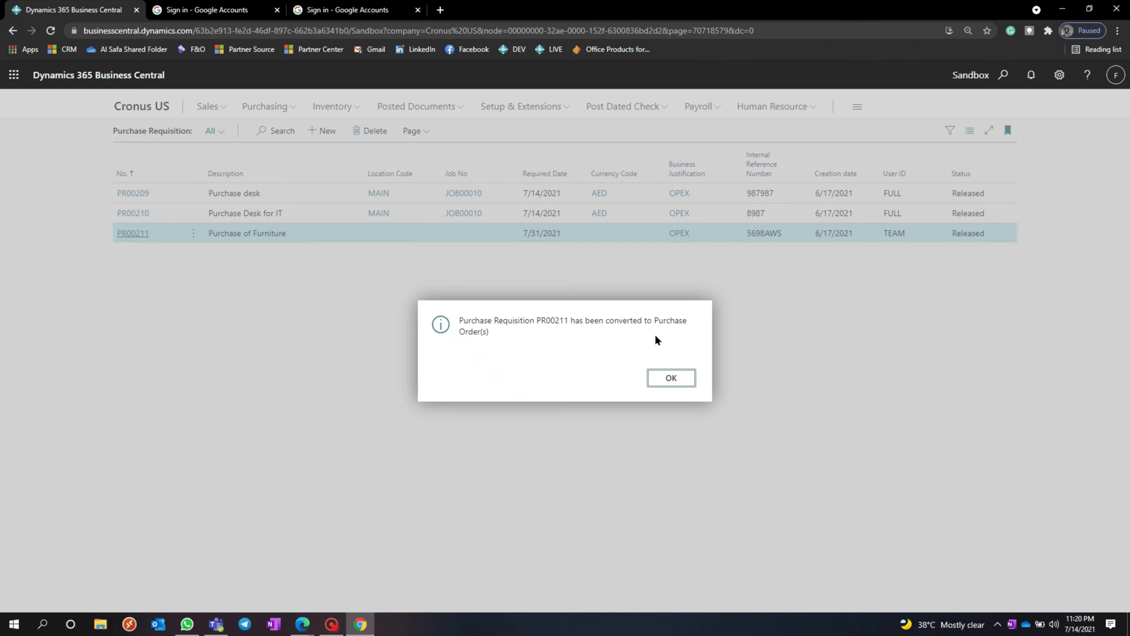
left_click(672, 380)
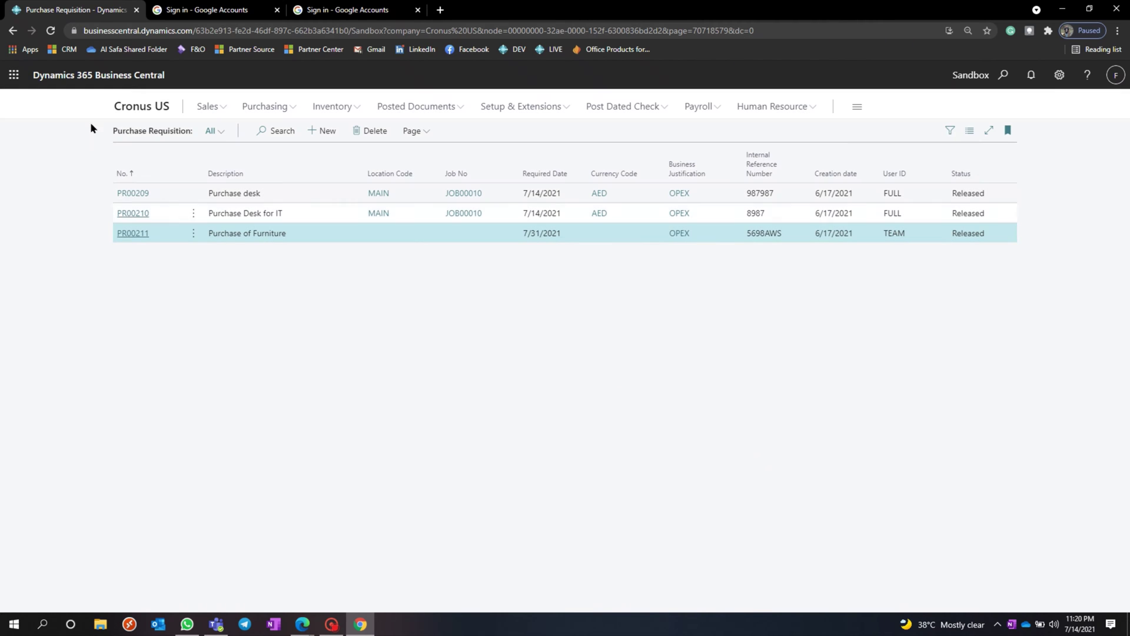
left_click(289, 109)
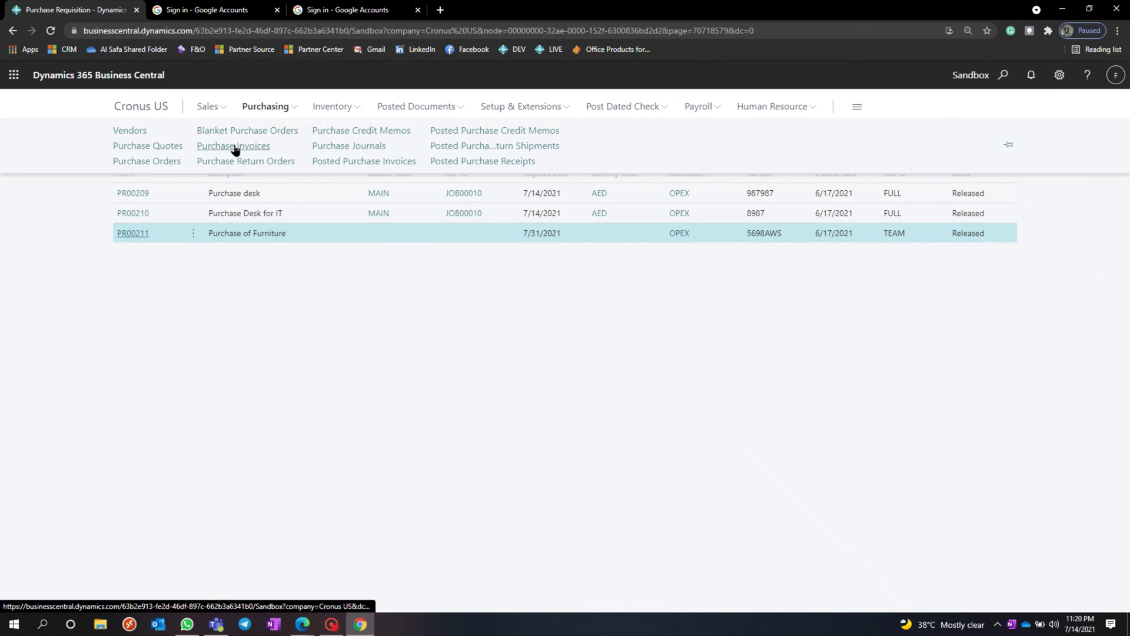
Sort Purchase Orders by Requisition No., filter to PR00211, and hide the FactBox.
left_click(167, 161)
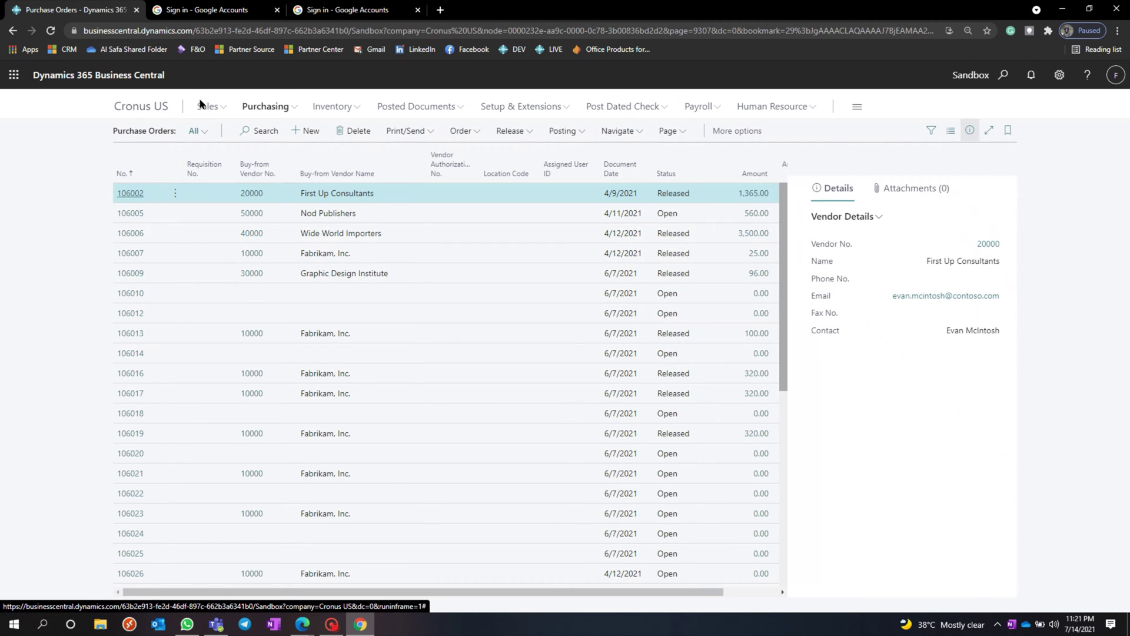
left_click(196, 169)
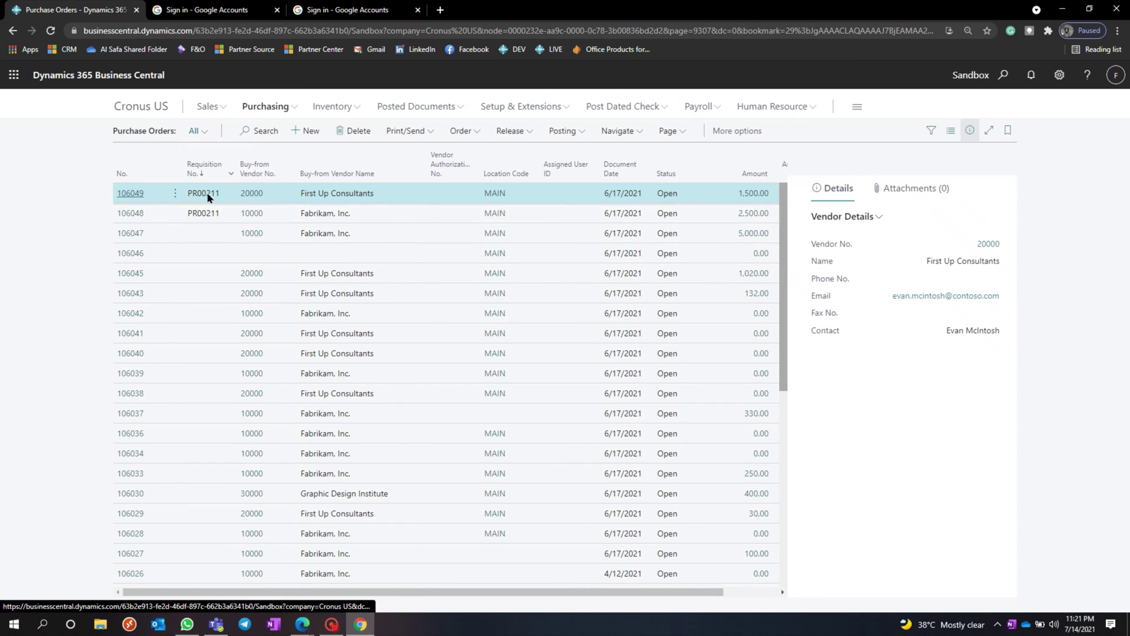
left_click(231, 173)
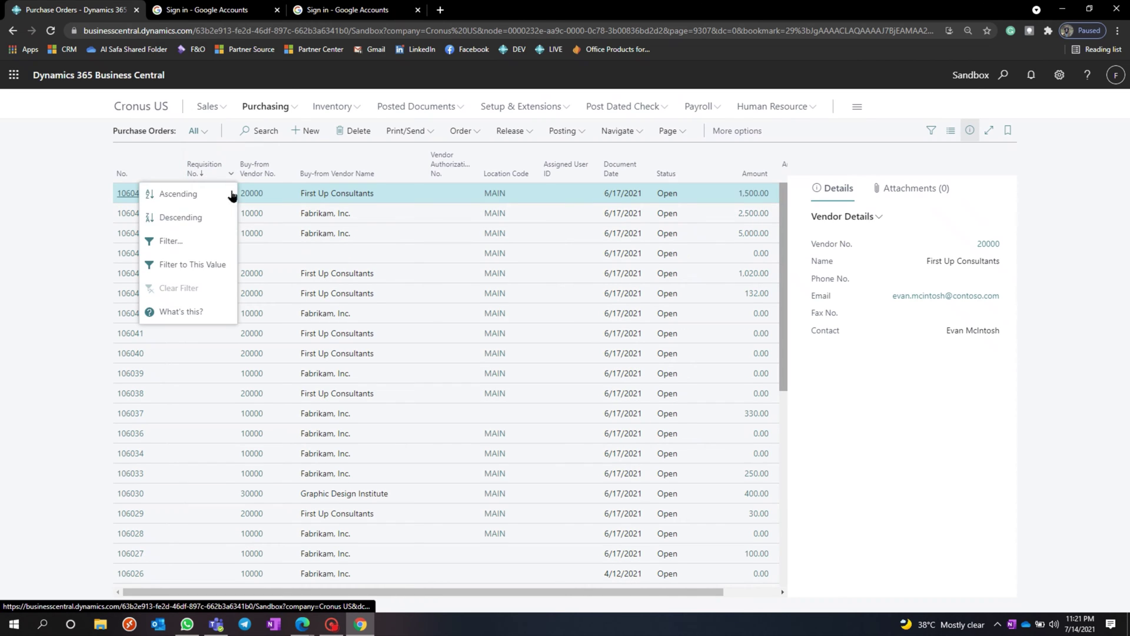
left_click(203, 262)
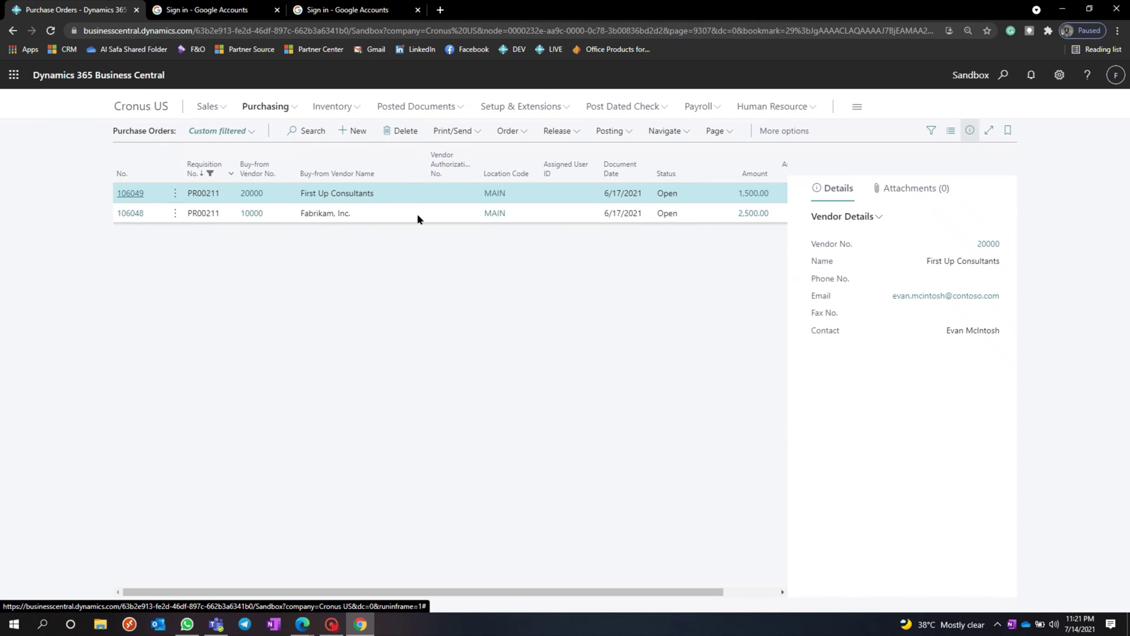
left_click(969, 132)
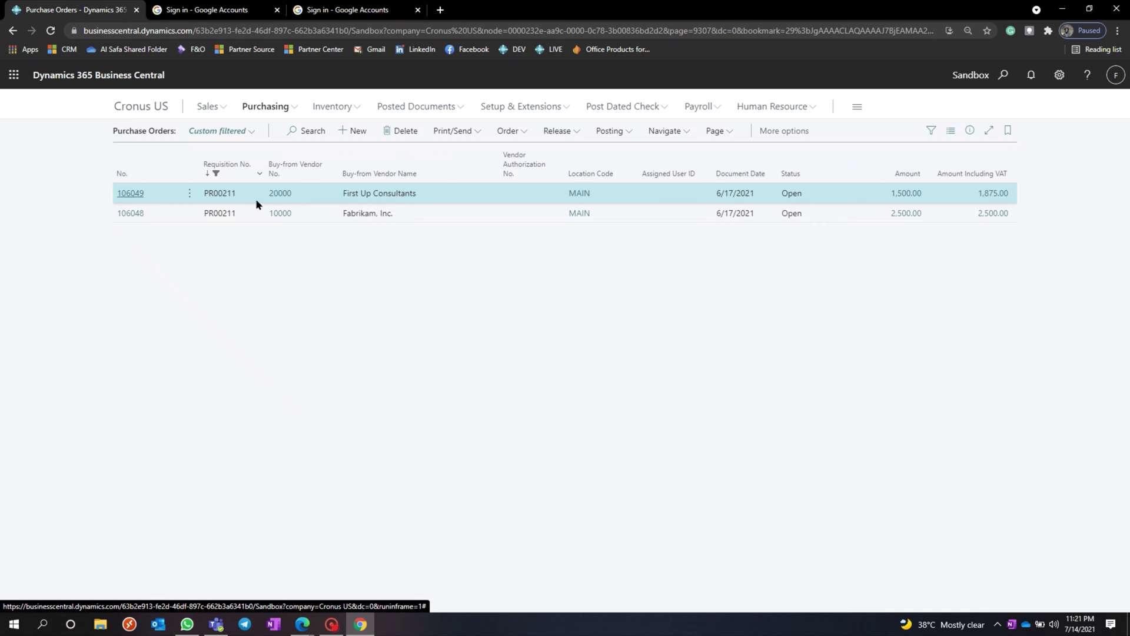